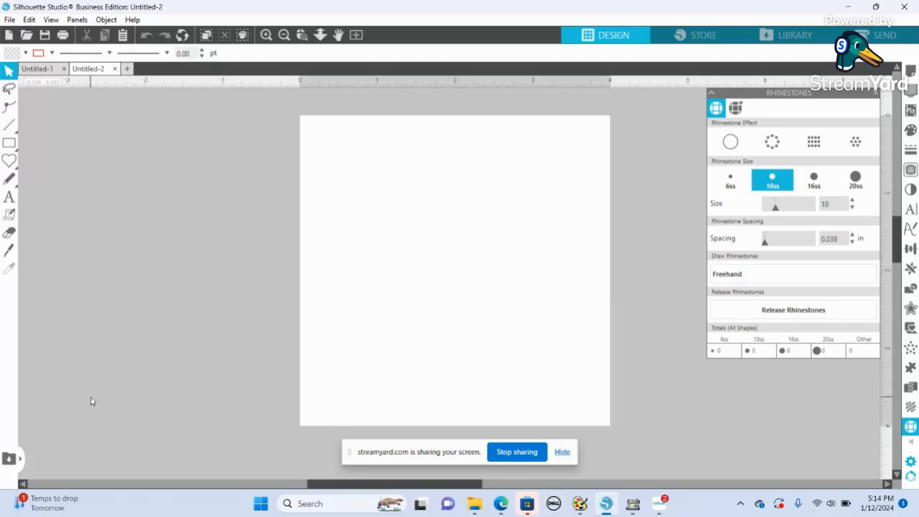
click(14, 21)
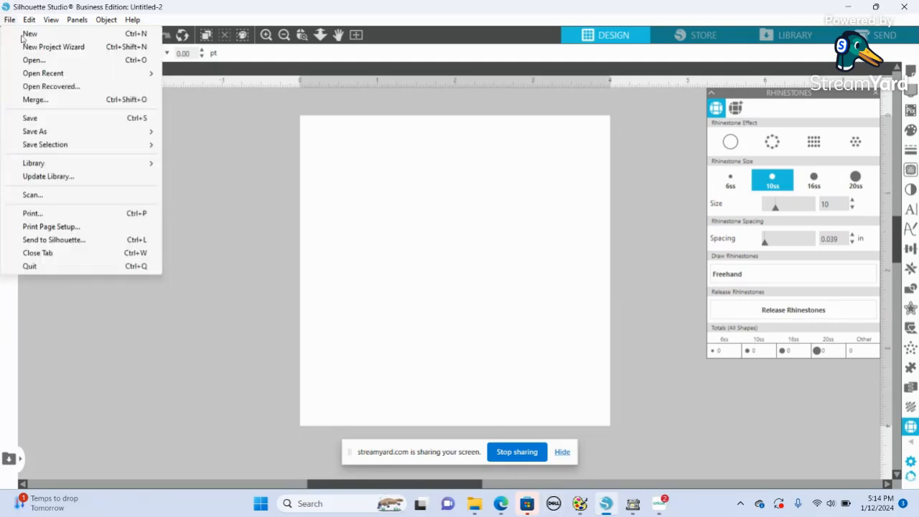
click(47, 60)
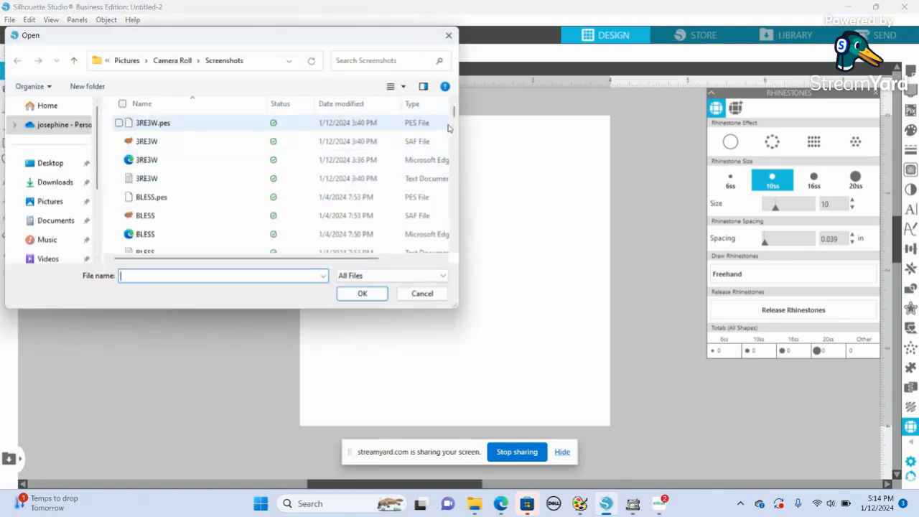
drag(453, 113, 455, 199)
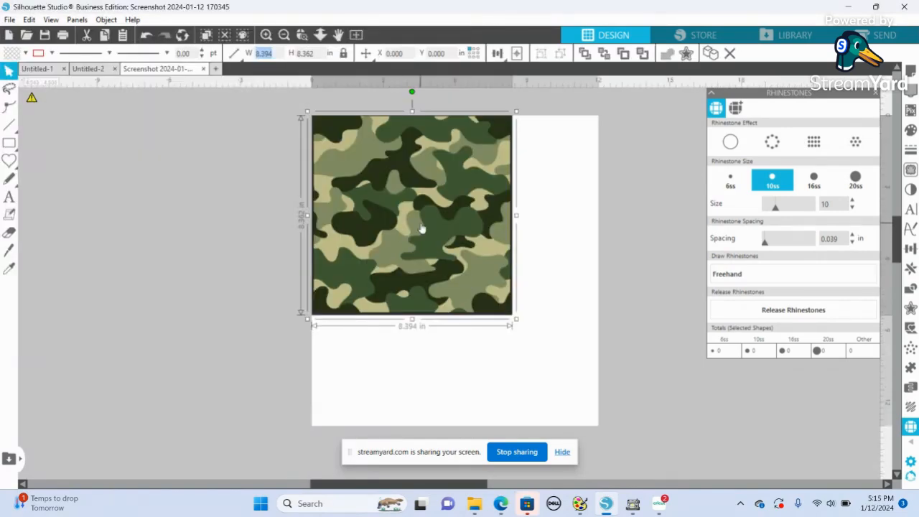
Step: Draw a heart about 8.4 in wide and 7.7 in high, and move it off the page beside the camouflage image
click(9, 159)
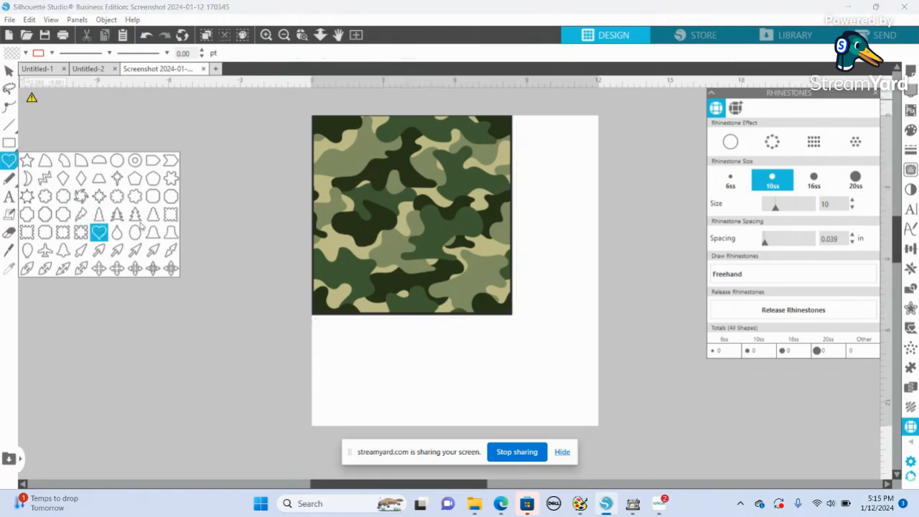
mouse_move(369, 136)
mouse_down()
mouse_move(396, 240)
mouse_move(388, 287)
mouse_move(376, 285)
mouse_up()
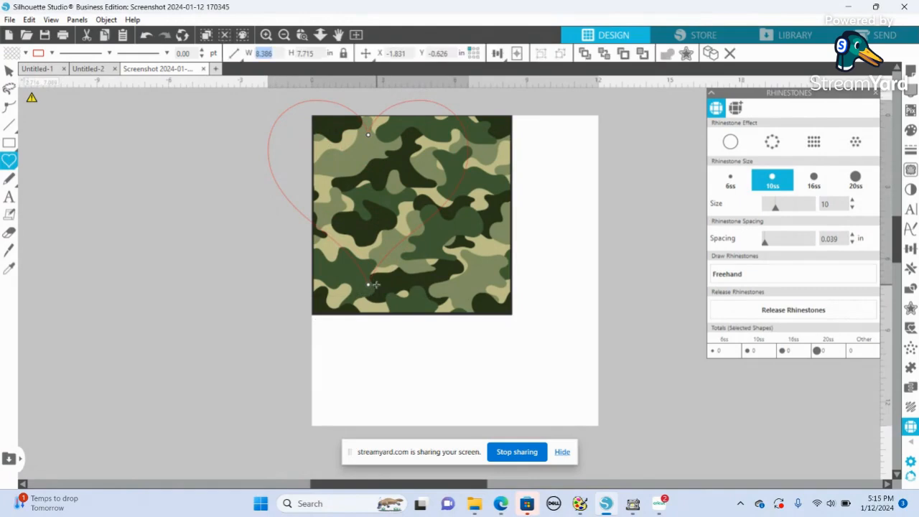
click(10, 70)
click(107, 148)
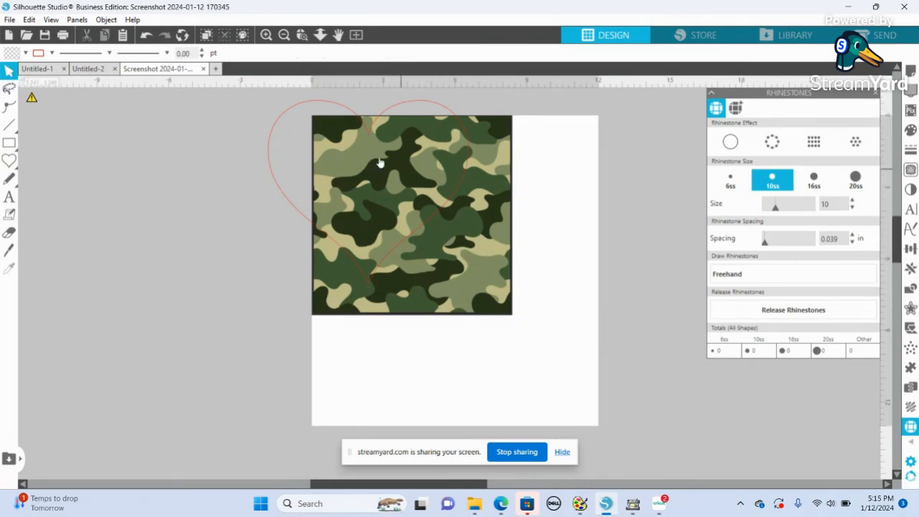
drag(346, 114, 177, 144)
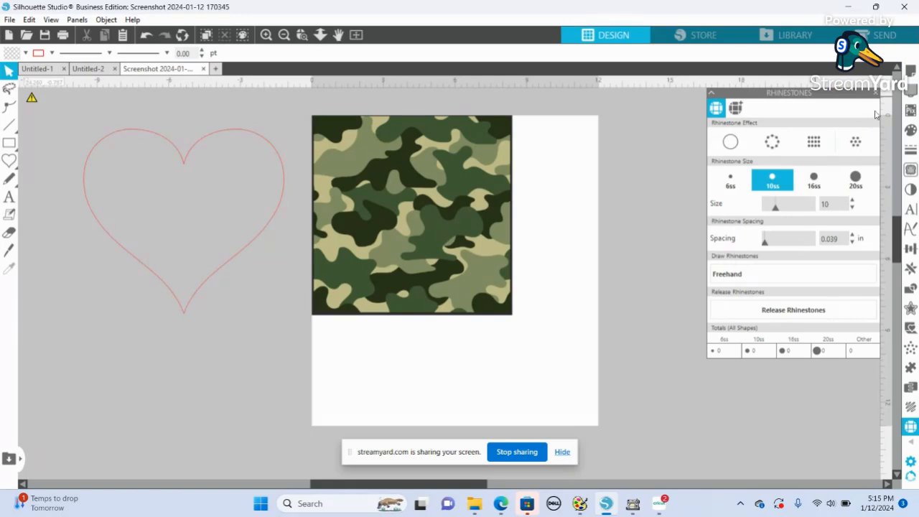
Step: Set the page height to 12 in to make a 12 x 12 in page
click(910, 71)
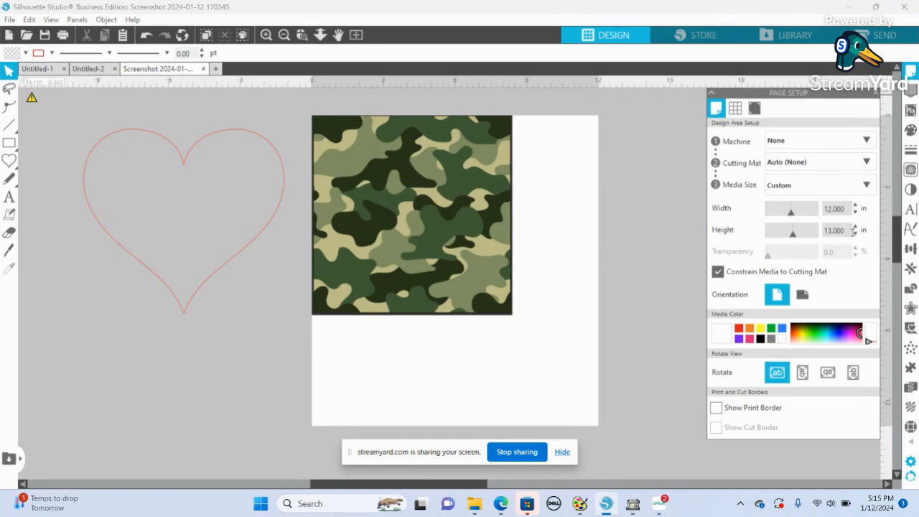
key(BackSpace)
key(BackSpace)
key(BackSpace)
text(2)
key(Return)
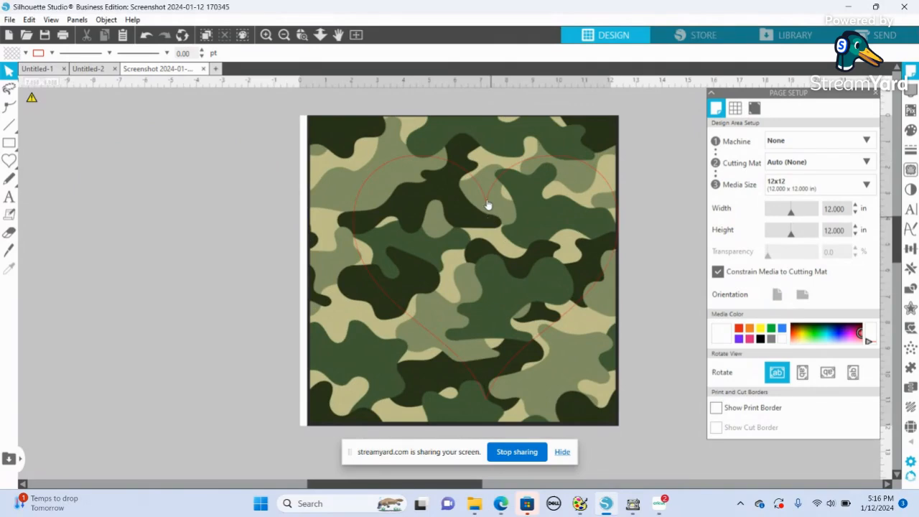
Step: Centre the heart over the enlarged camouflage image and crop the two together into a camouflage heart
drag(486, 206, 459, 208)
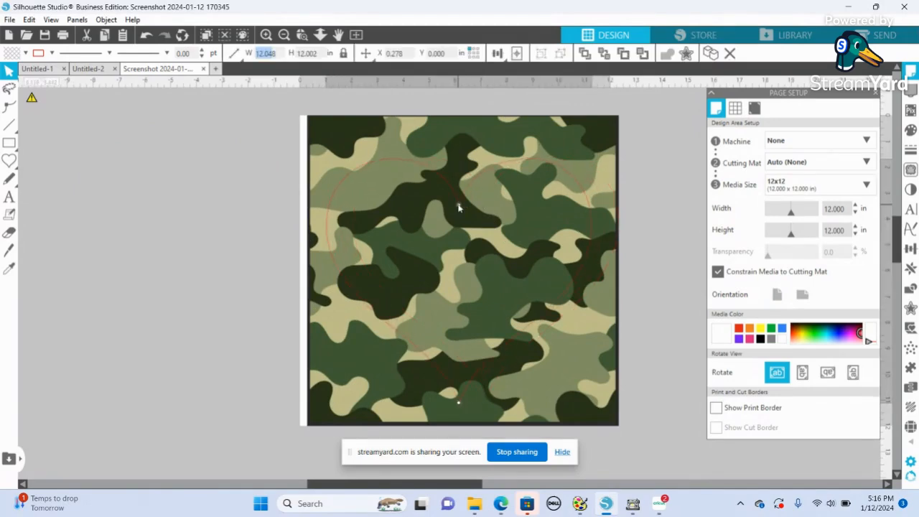
drag(296, 96, 624, 343)
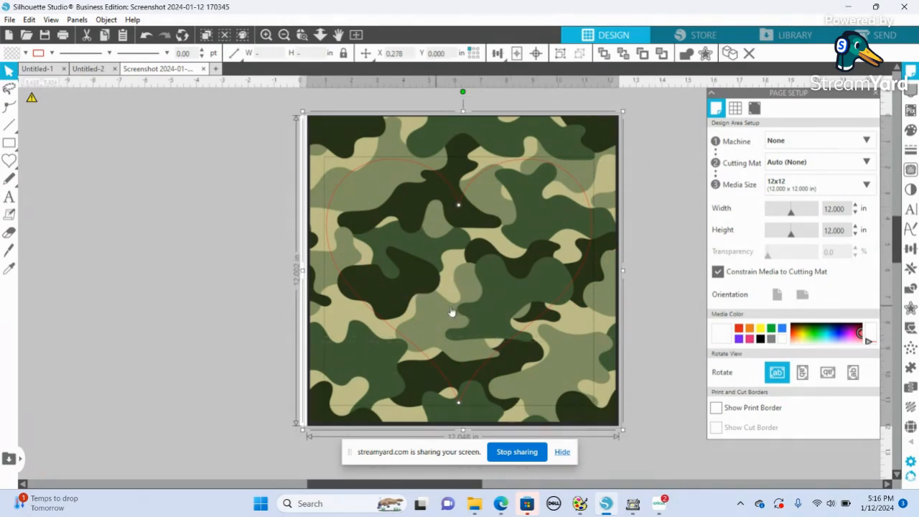
right_click(663, 226)
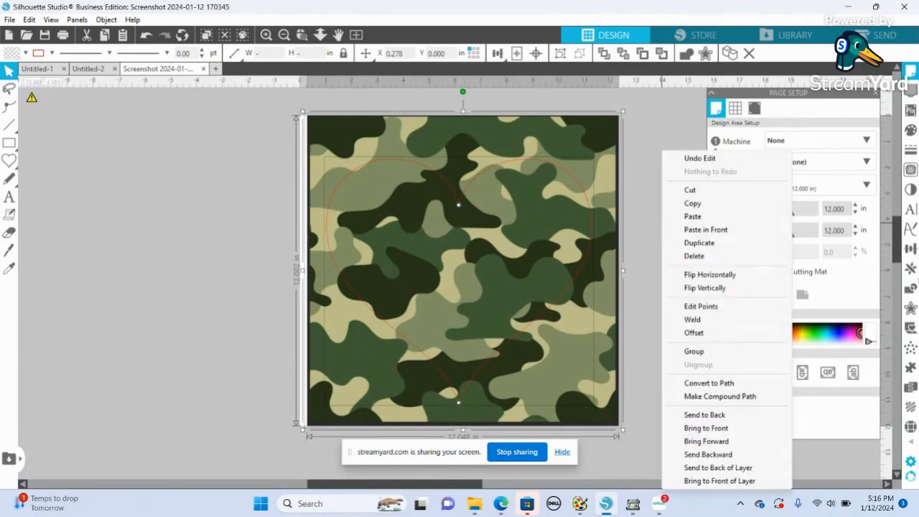
click(911, 292)
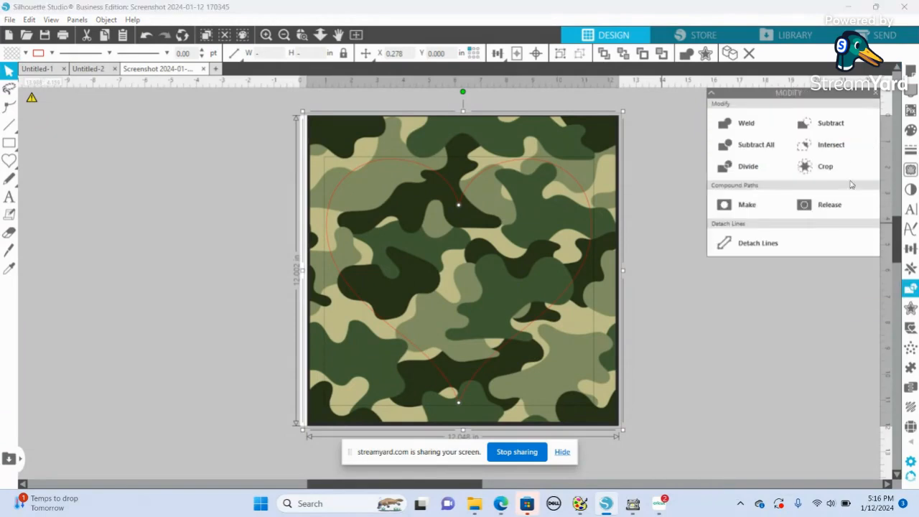
click(822, 167)
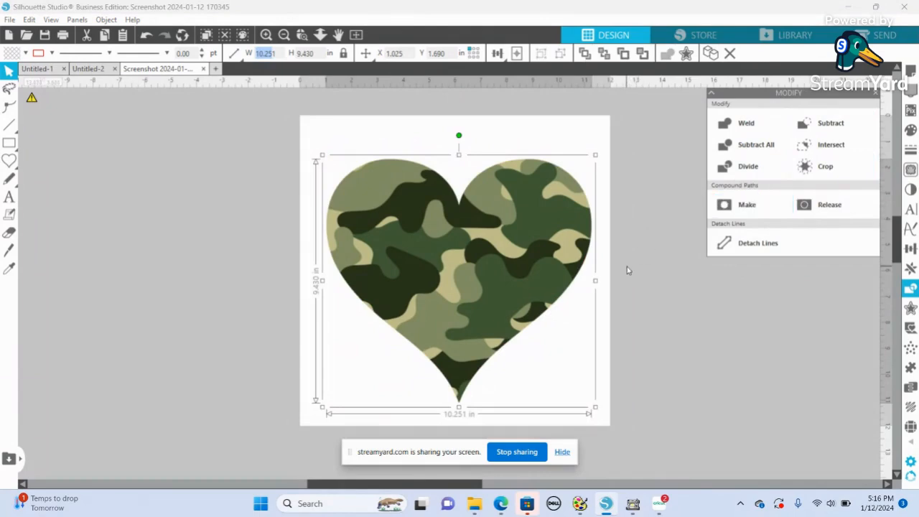
Step: Fill the camouflage heart with 10ss rhinestones in the straight-row grid effect at 0.039 in spacing, and release the rhinestones
mouse_move(420, 303)
mouse_down()
mouse_move(406, 297)
mouse_move(419, 290)
mouse_move(411, 293)
mouse_up()
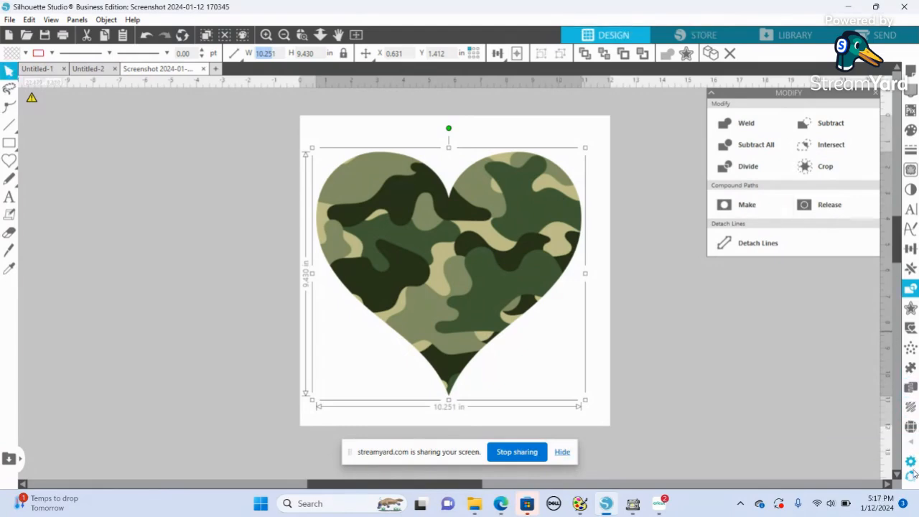
click(910, 427)
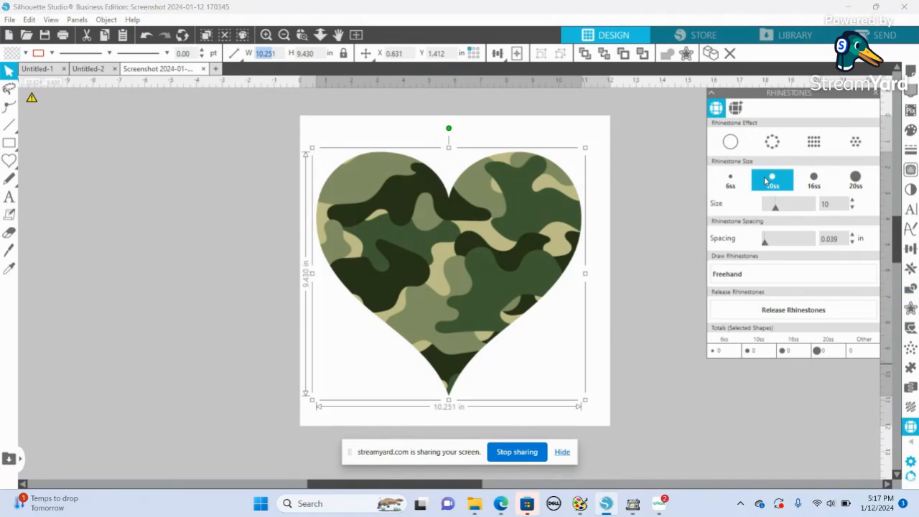
click(829, 149)
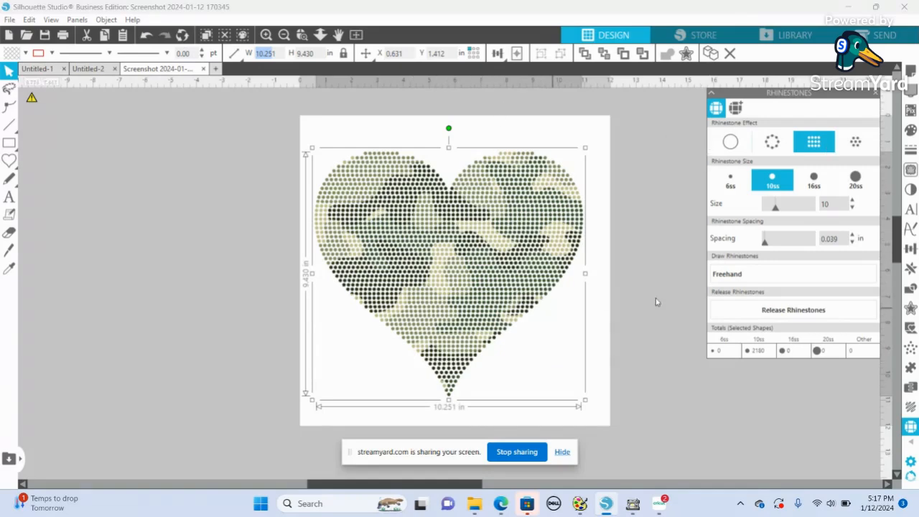
click(776, 312)
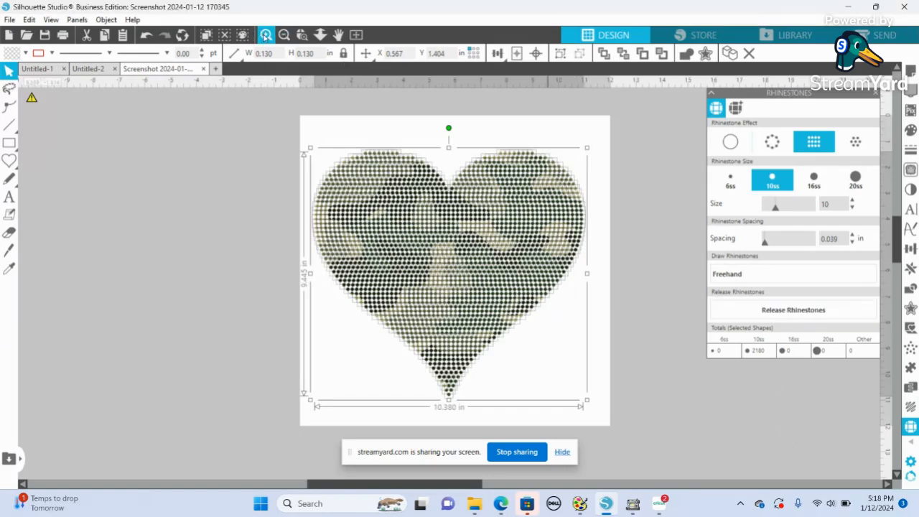
Step: Select the light green rhinestones in the heart's upper-left lobe and fill them with red
click(265, 36)
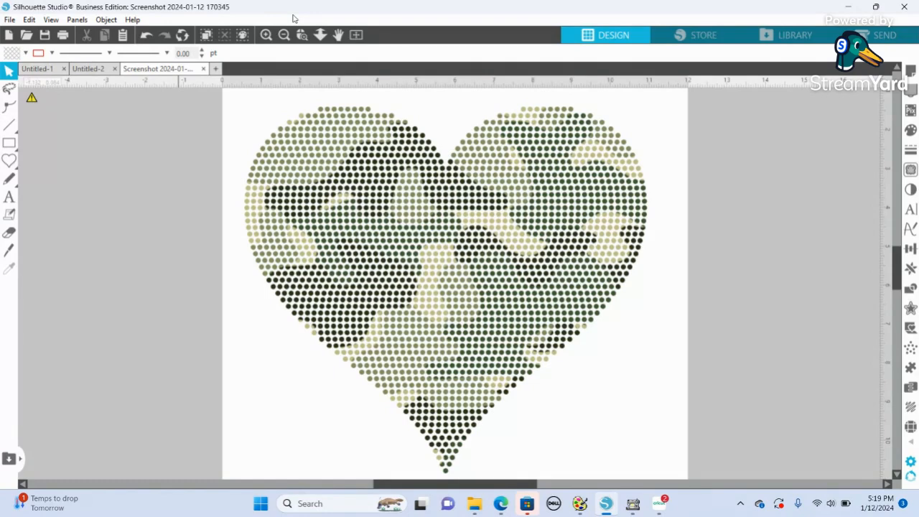
drag(248, 99, 391, 138)
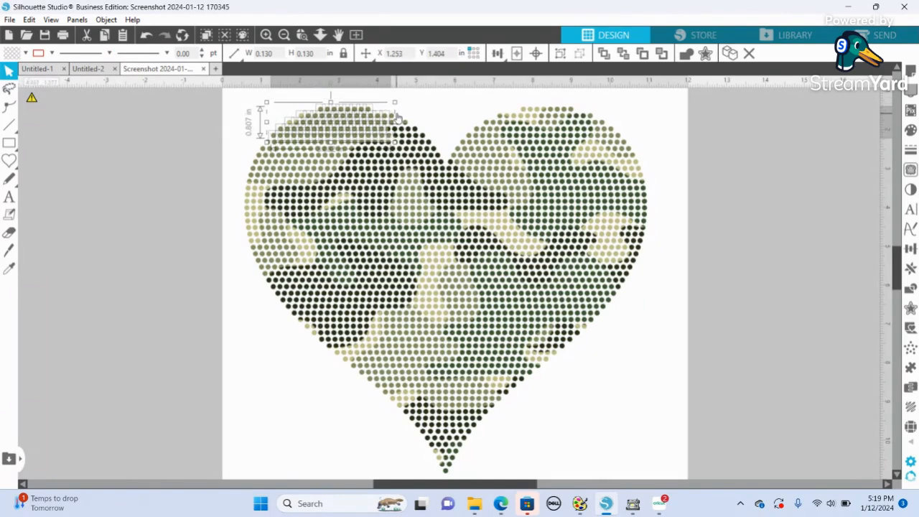
drag(393, 121, 408, 130)
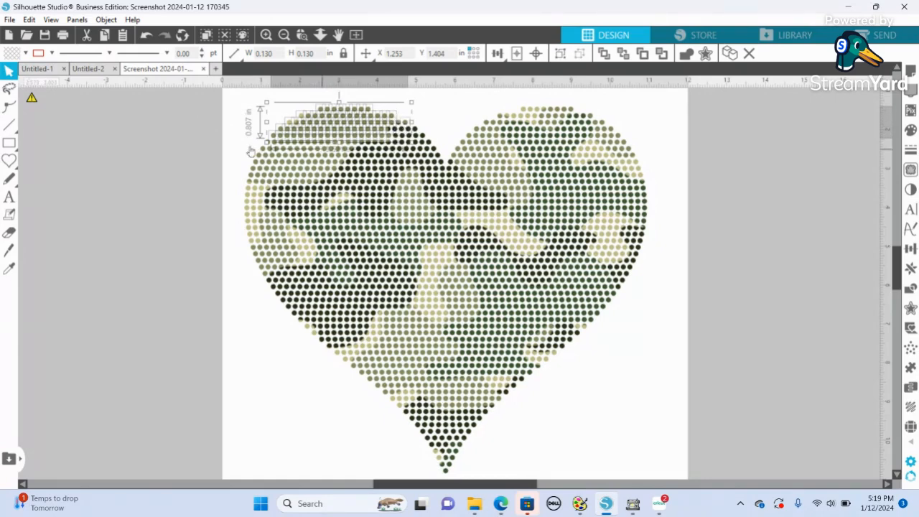
drag(220, 136, 348, 153)
drag(223, 153, 335, 180)
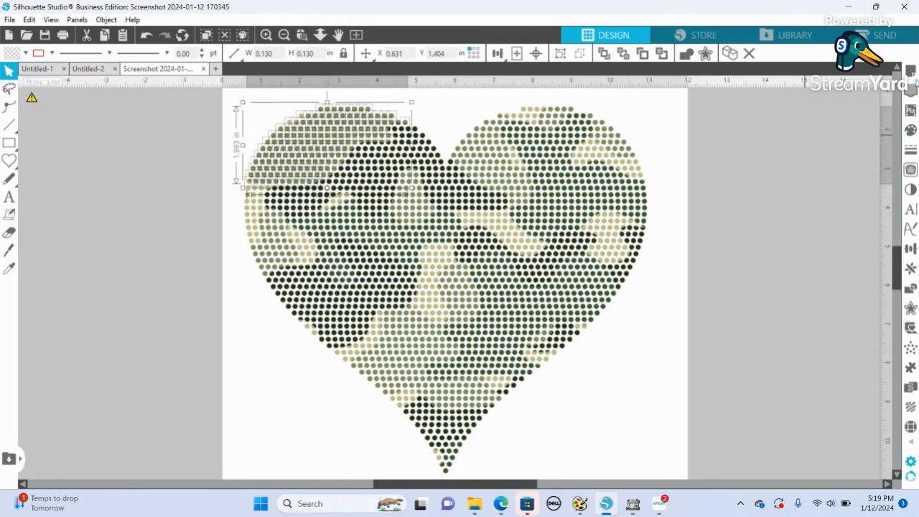
click(911, 130)
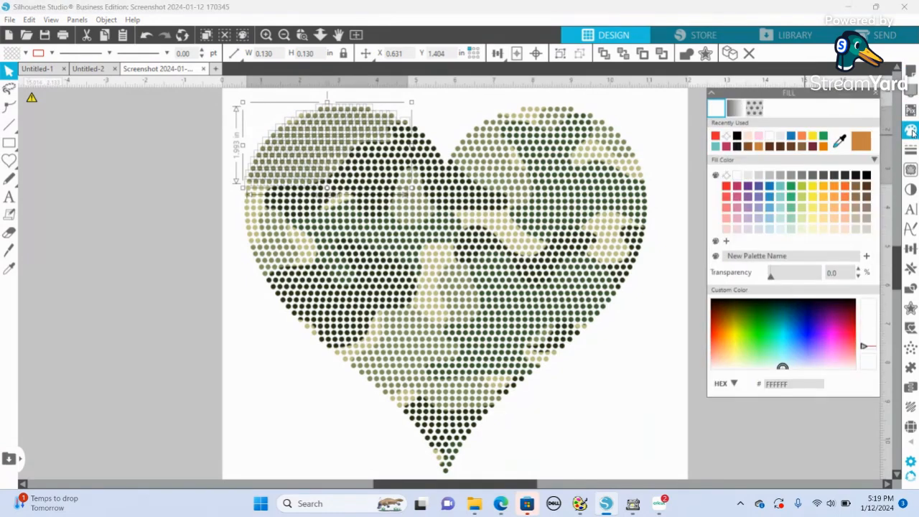
click(715, 138)
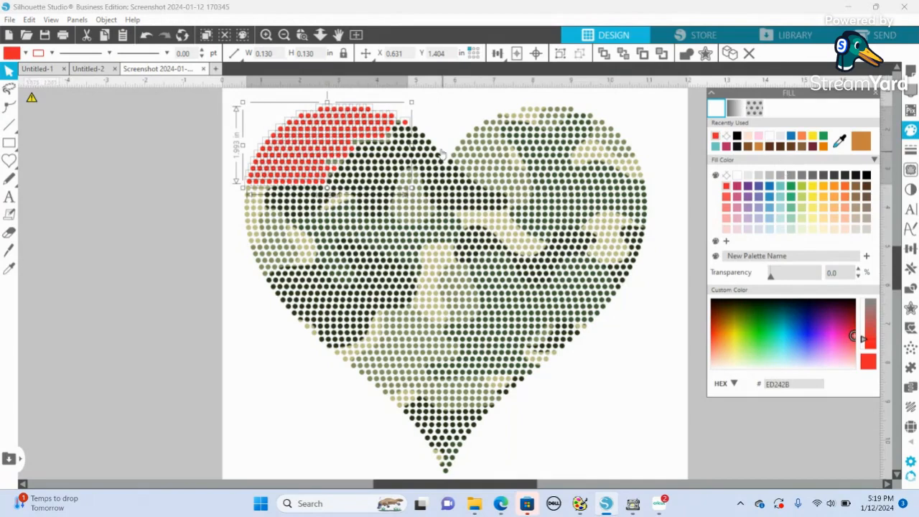
Step: Add the missed light green stones along the edge of the red patch to one selection and fill them with red
click(399, 124)
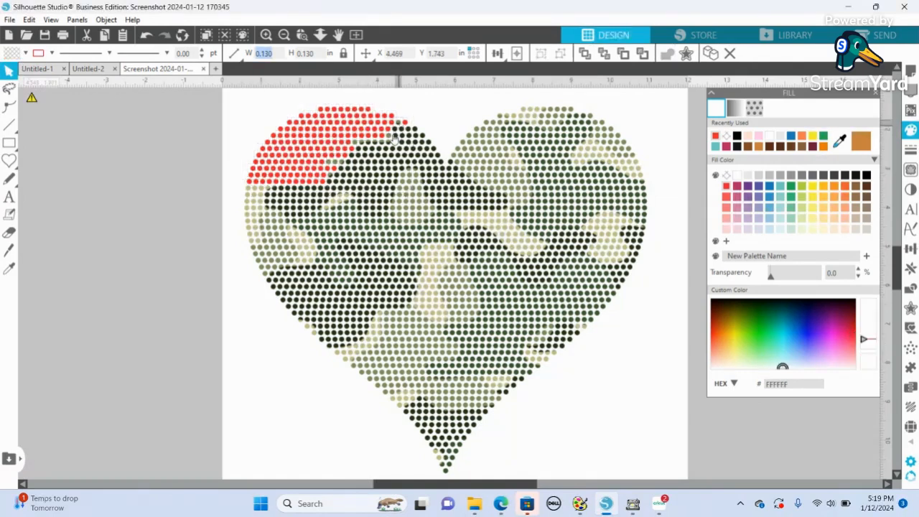
click(390, 140)
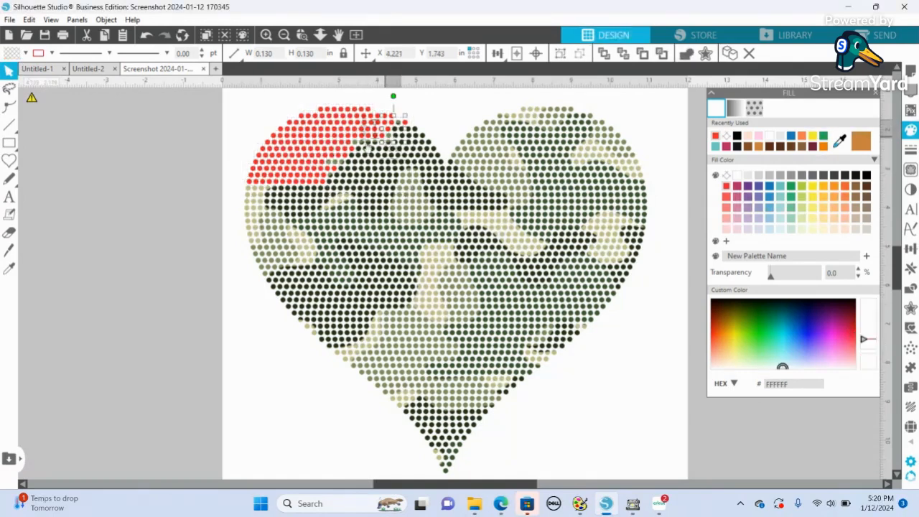
click(371, 147)
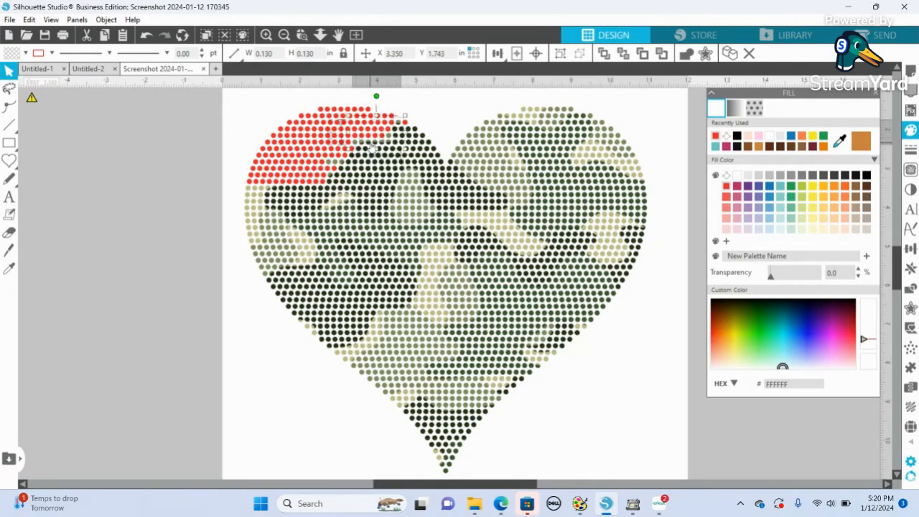
click(331, 164)
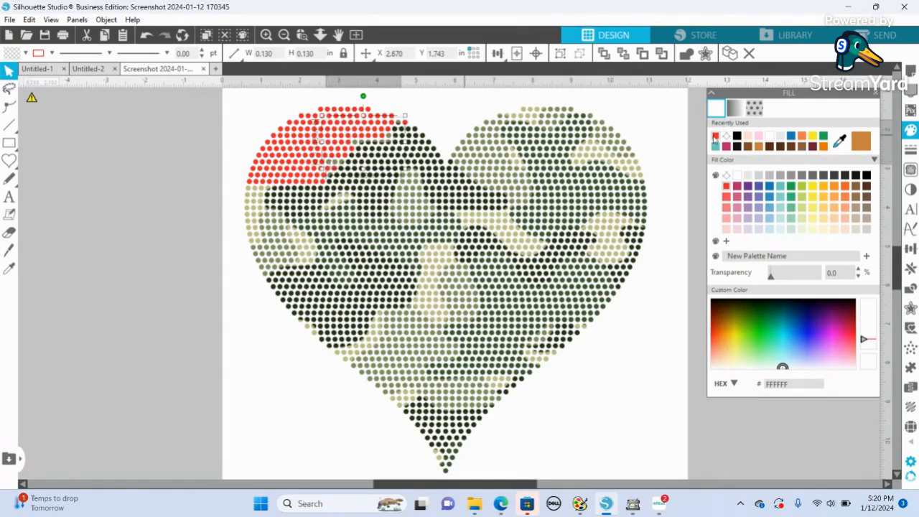
click(714, 137)
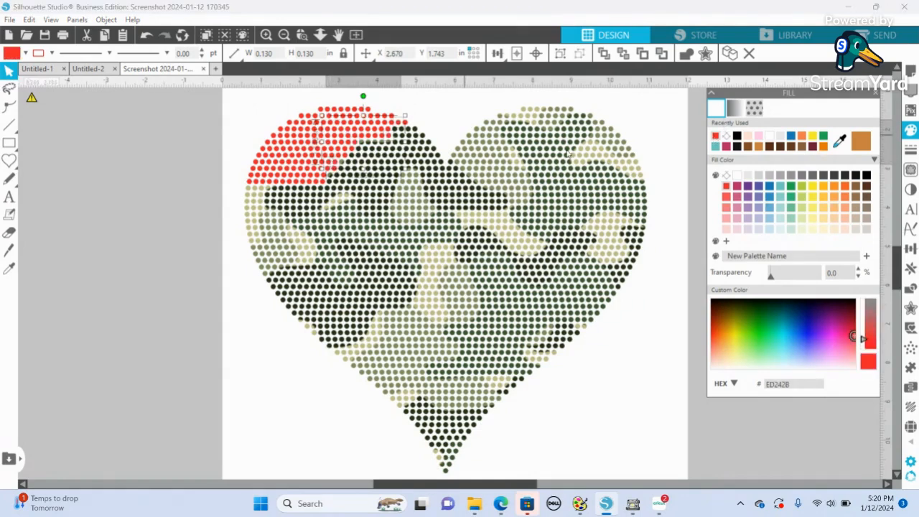
Step: Fill the single remaining stone on the lower-right edge of the red patch with red
click(336, 173)
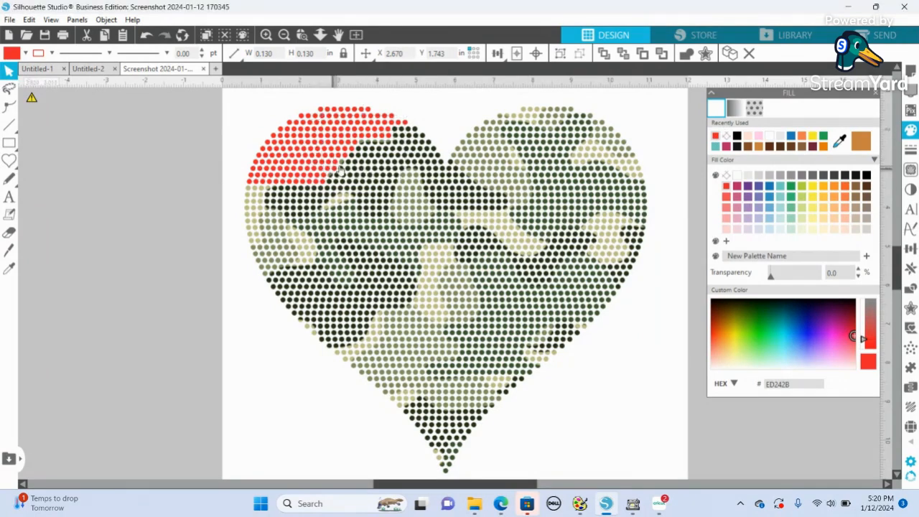
click(342, 170)
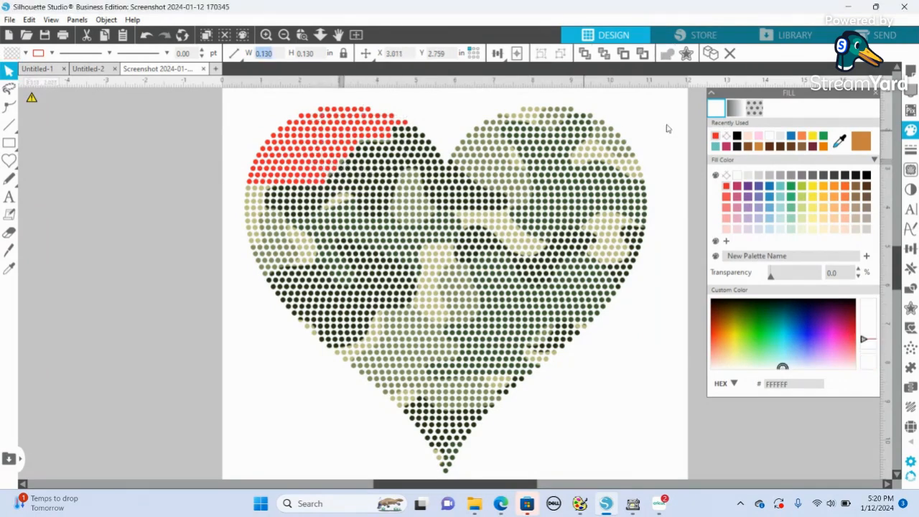
click(715, 136)
scroll(283, 431, up, 2)
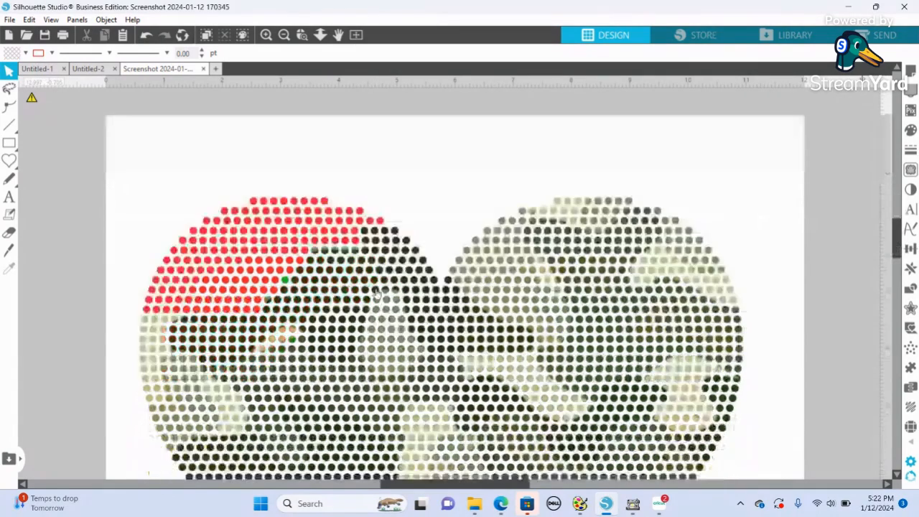
click(285, 283)
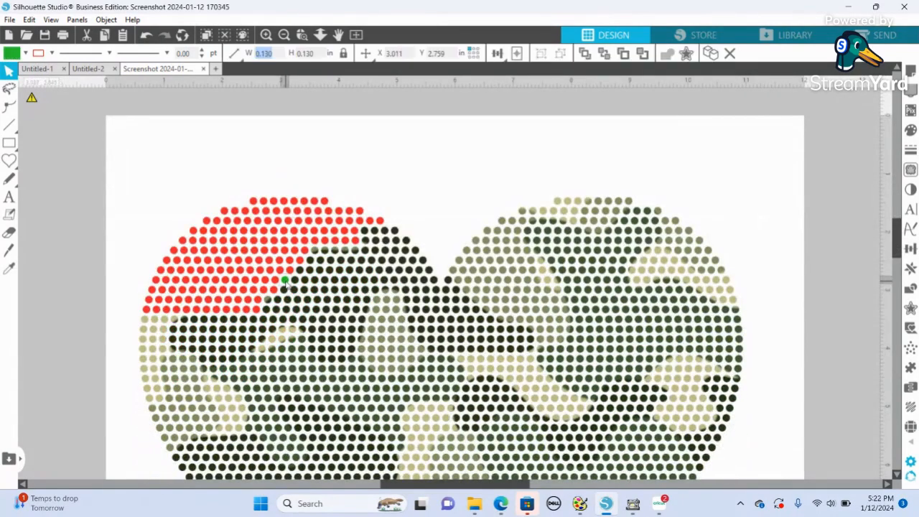
click(910, 129)
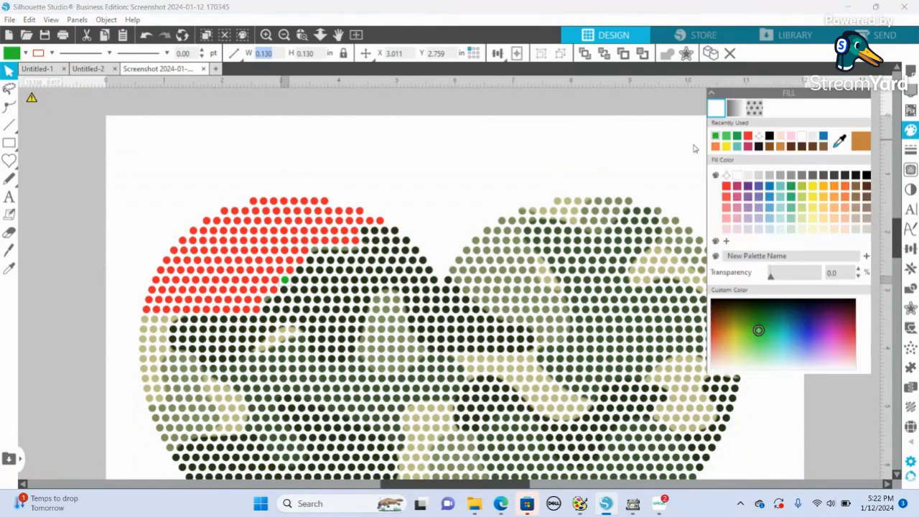
click(747, 136)
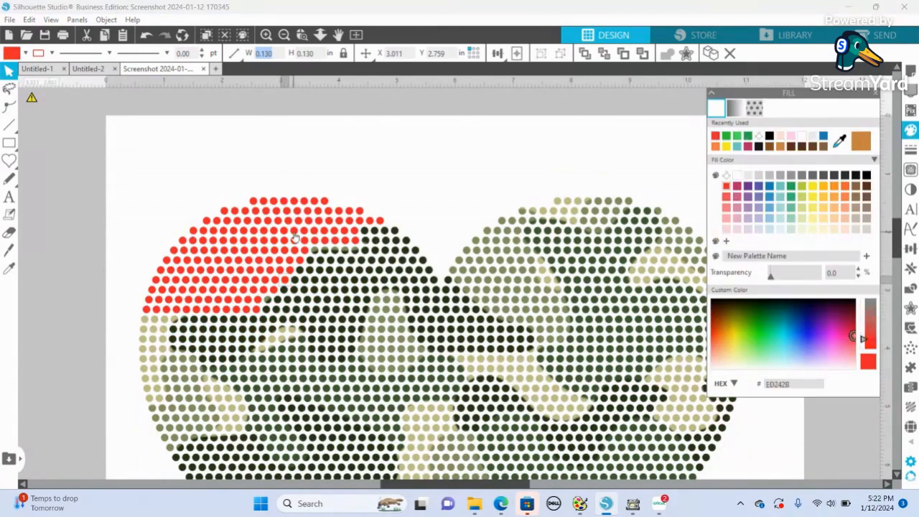
Step: Select the beige stones along the heart's left edge, in the patch beside it and in the small streak, and fill them with yellow F7EF28
drag(72, 319, 172, 327)
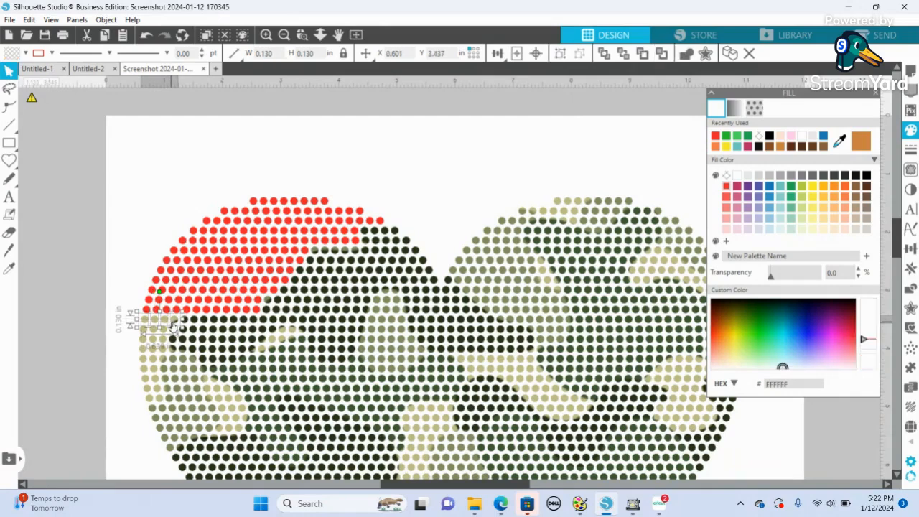
drag(93, 335, 163, 402)
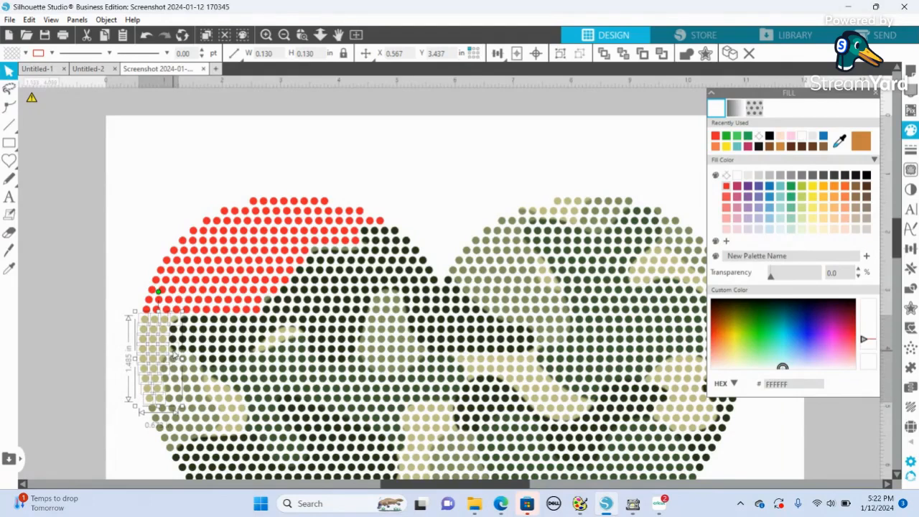
shift+click(205, 380)
shift+click(212, 383)
shift+click(208, 389)
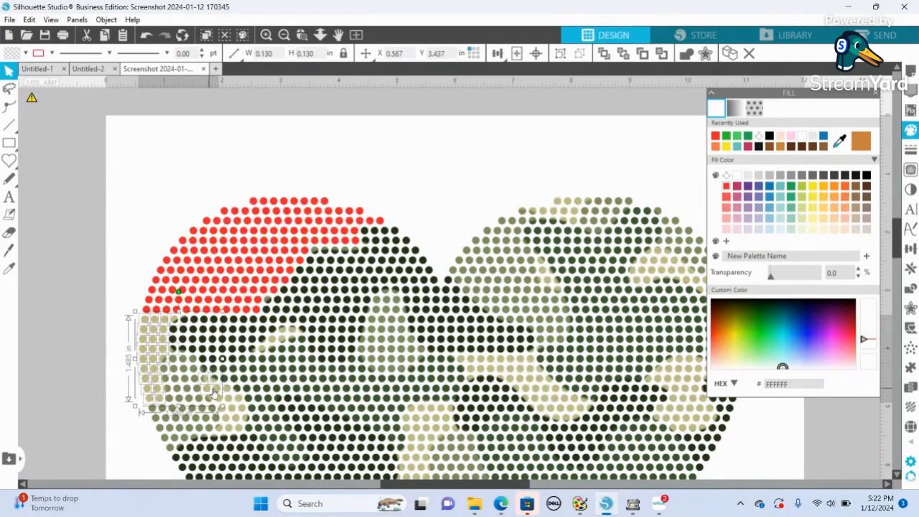
shift+click(217, 389)
shift+click(225, 399)
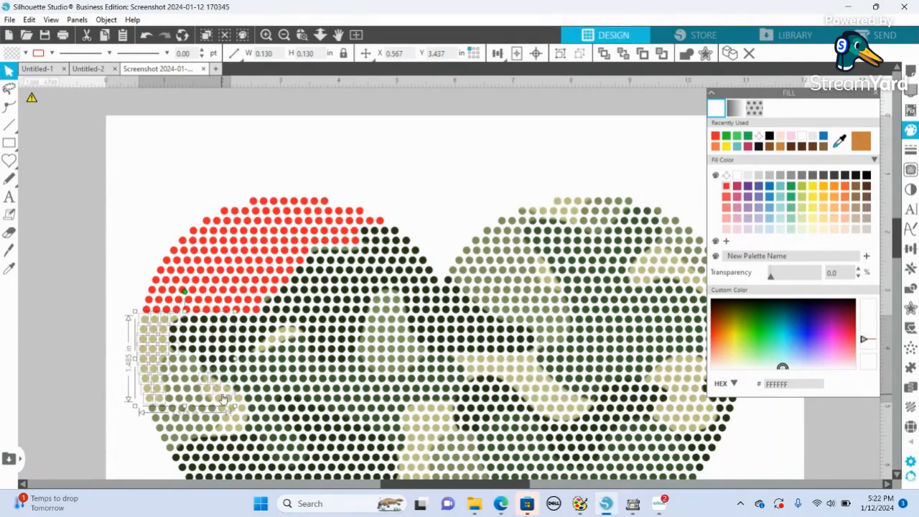
shift+click(293, 334)
shift+click(302, 332)
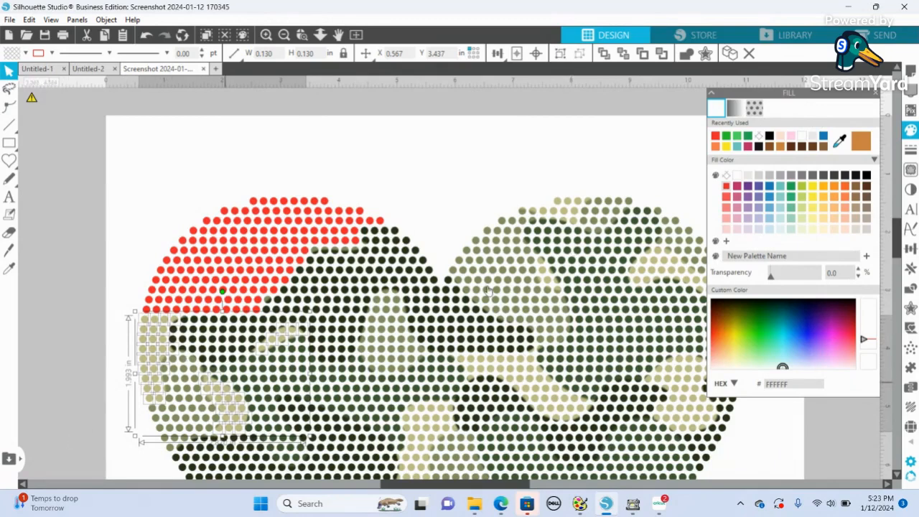
click(814, 190)
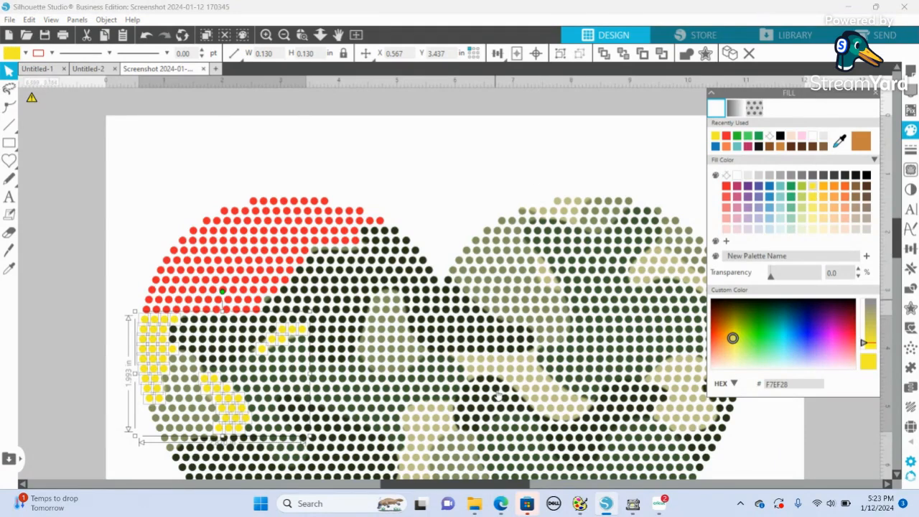
Step: Add the beige stones in the upper part of the band right of the heart's centre to the selection of yellow stones
shift+click(461, 360)
shift+click(471, 359)
shift+click(481, 359)
shift+click(500, 359)
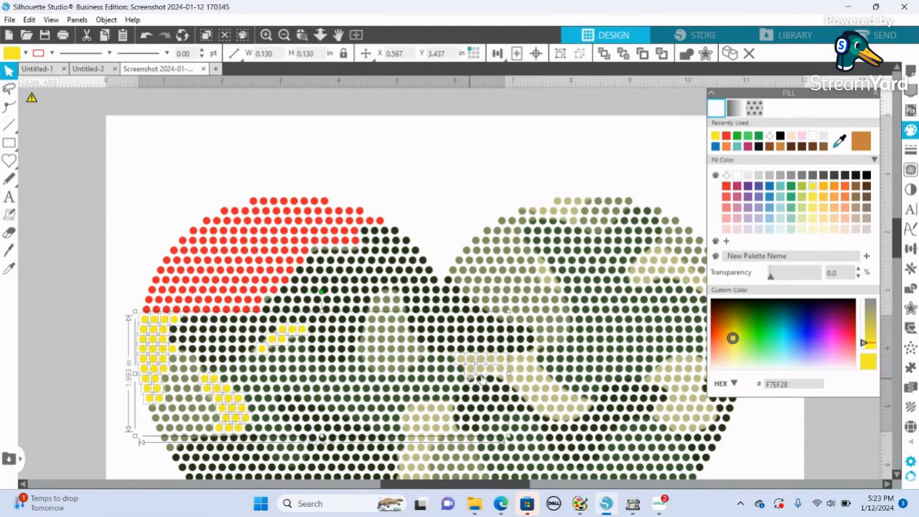
shift+click(513, 371)
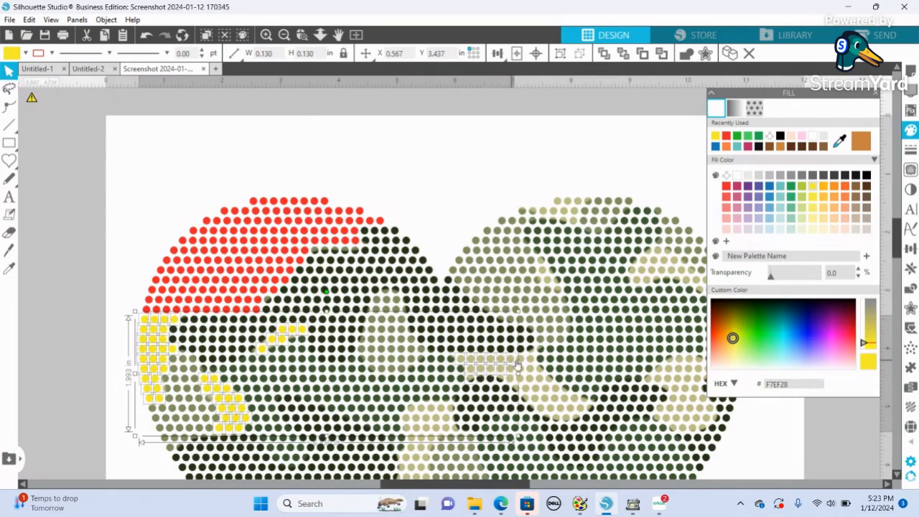
shift+click(524, 365)
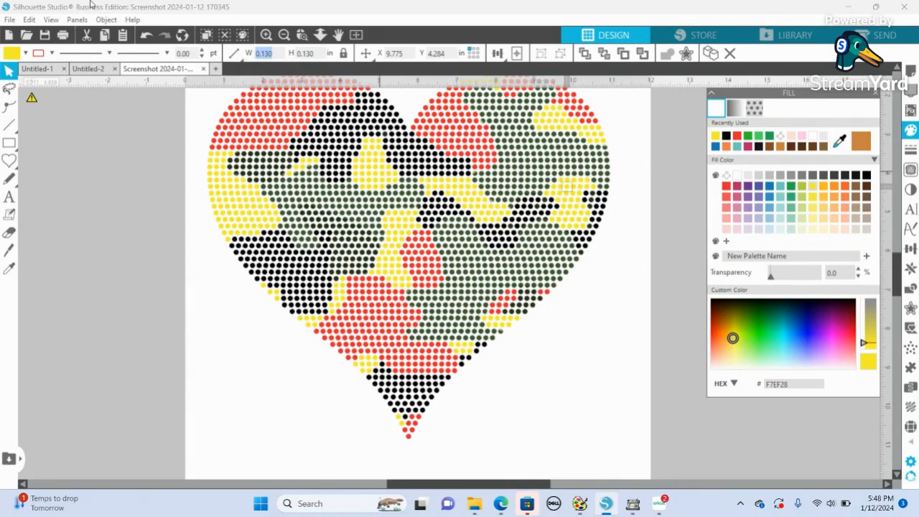
Step: Select all stones with the black RGB (0,0,0) fill by colour and fill them with green 22A954
click(80, 20)
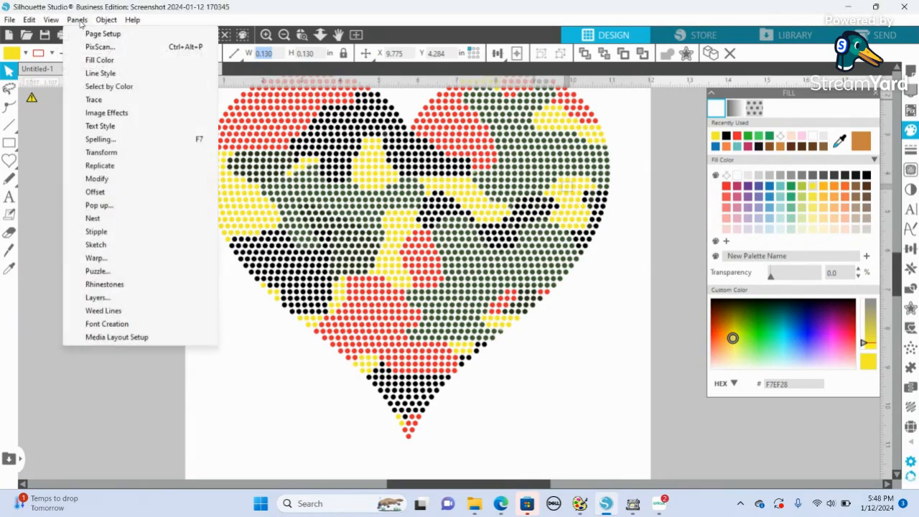
click(109, 86)
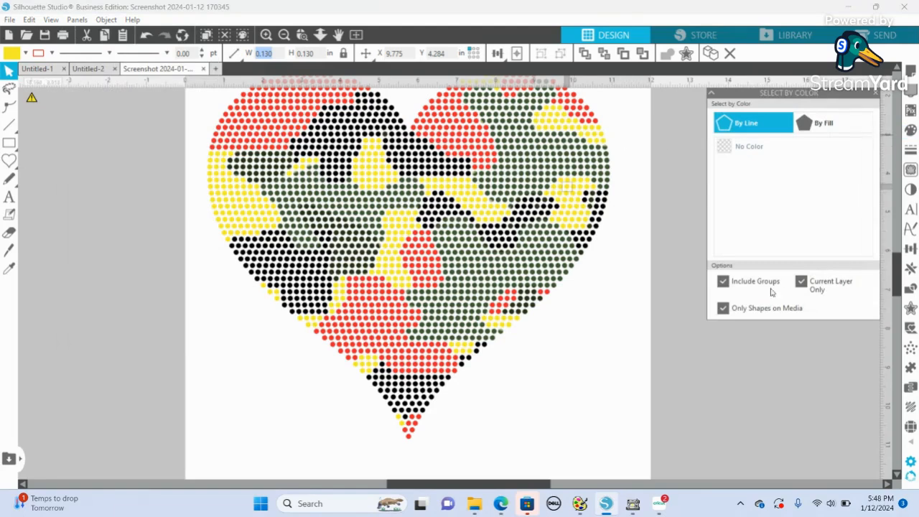
click(825, 126)
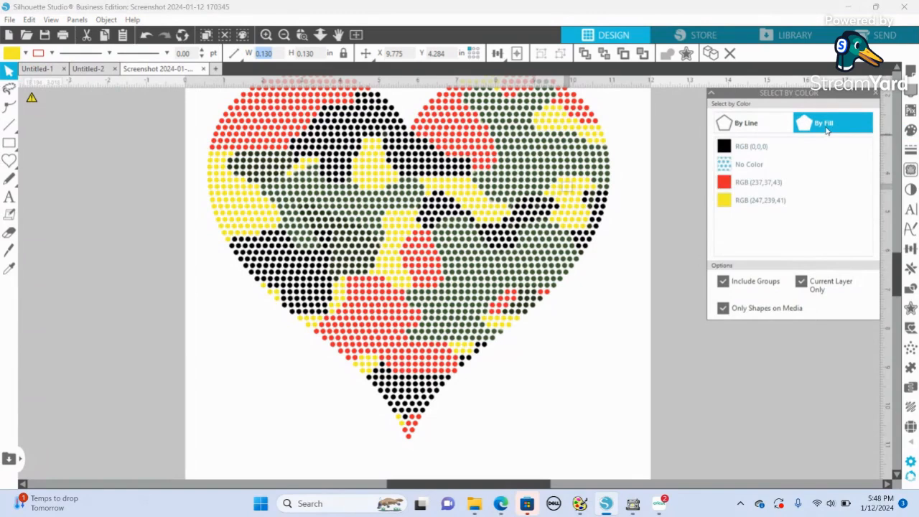
click(736, 147)
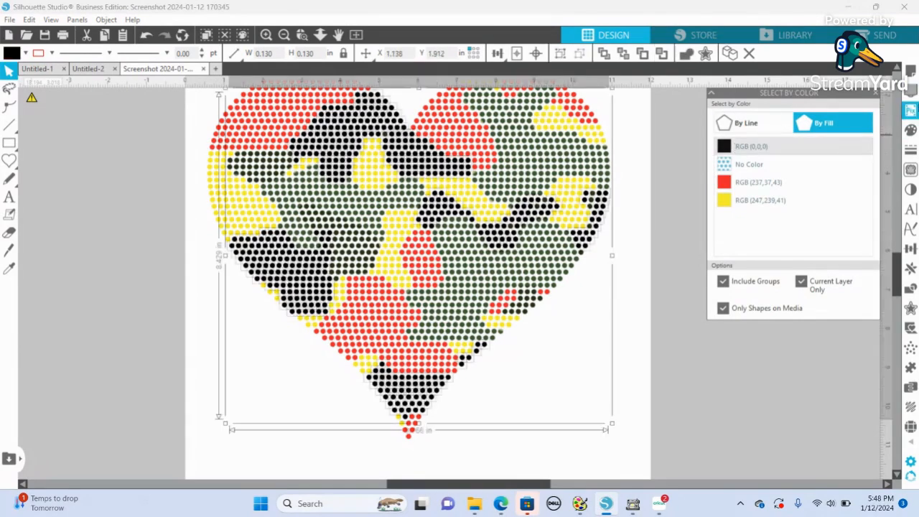
click(910, 130)
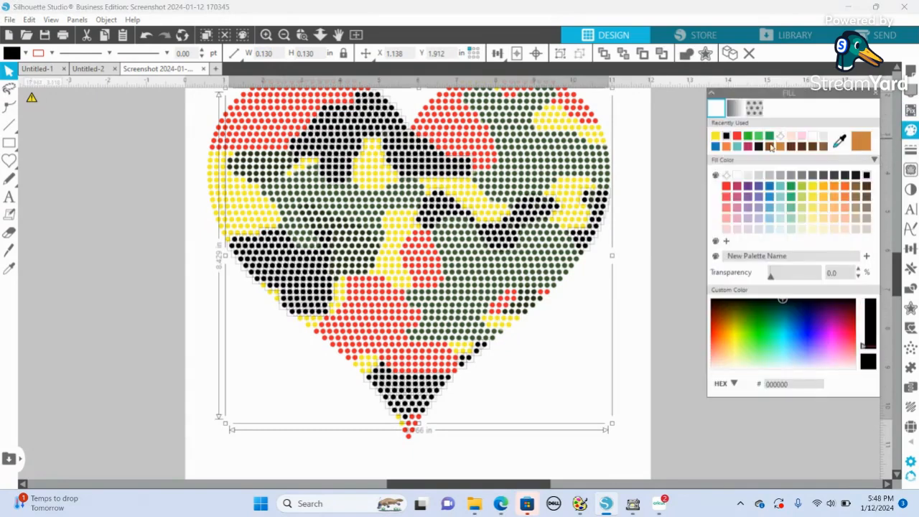
click(768, 136)
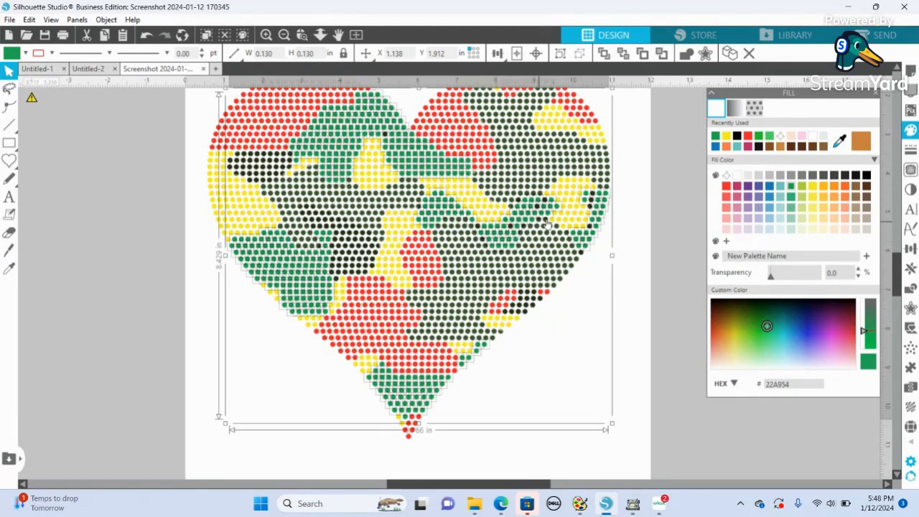
Step: Group the selected green stones and make them a compound path
right_click(122, 239)
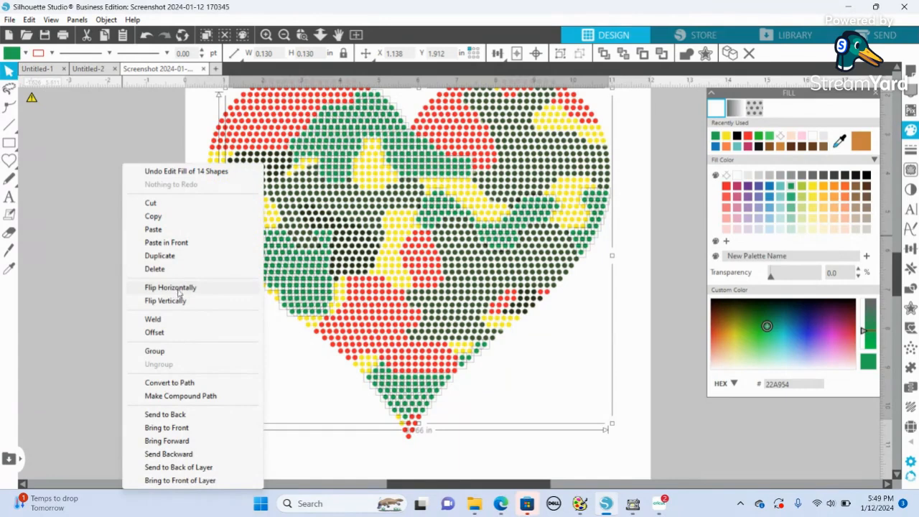
click(174, 357)
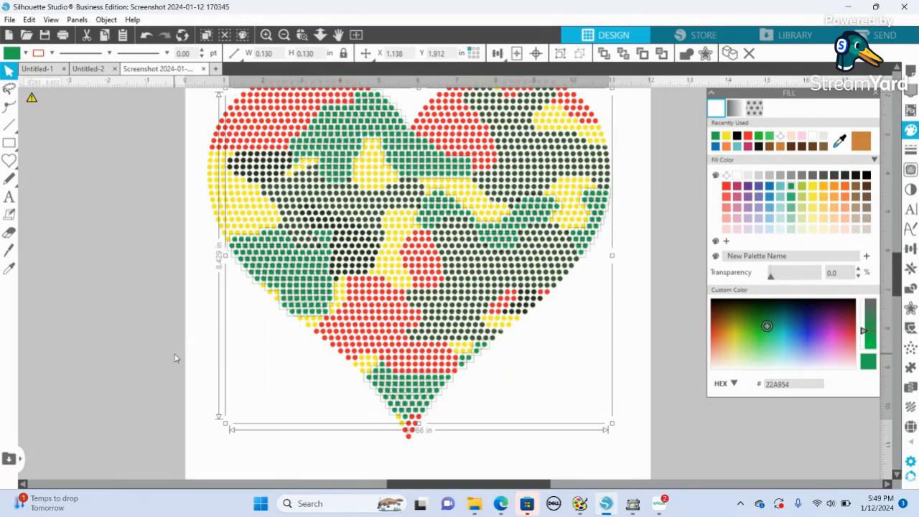
right_click(141, 314)
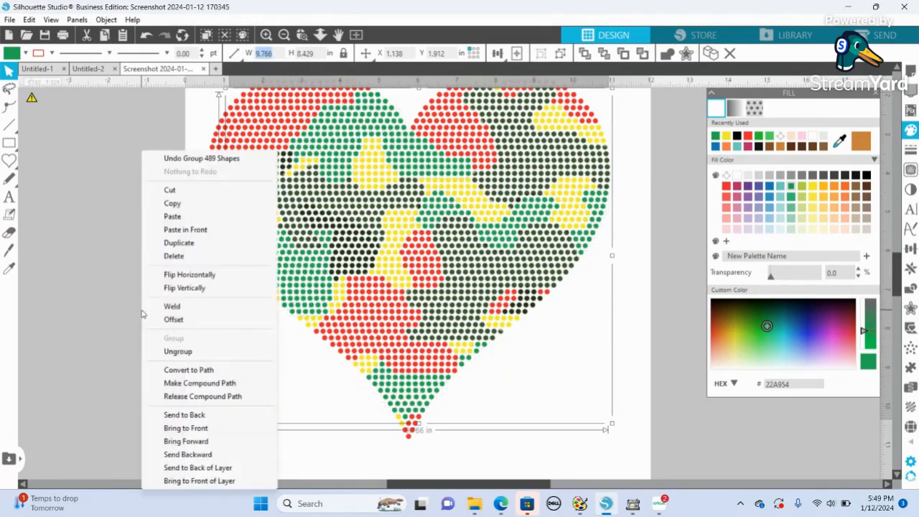
click(205, 388)
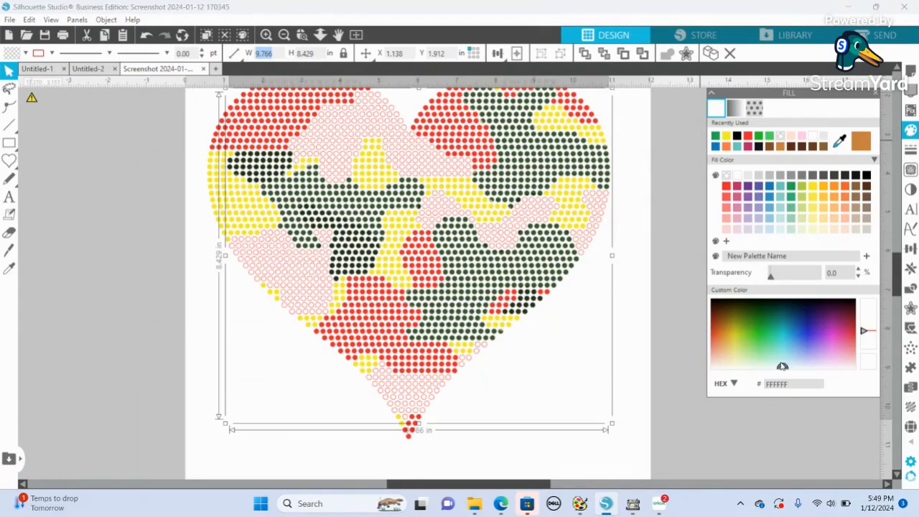
Step: Fill the new compound path with dark green 2E931E and set its line colour to none
click(760, 320)
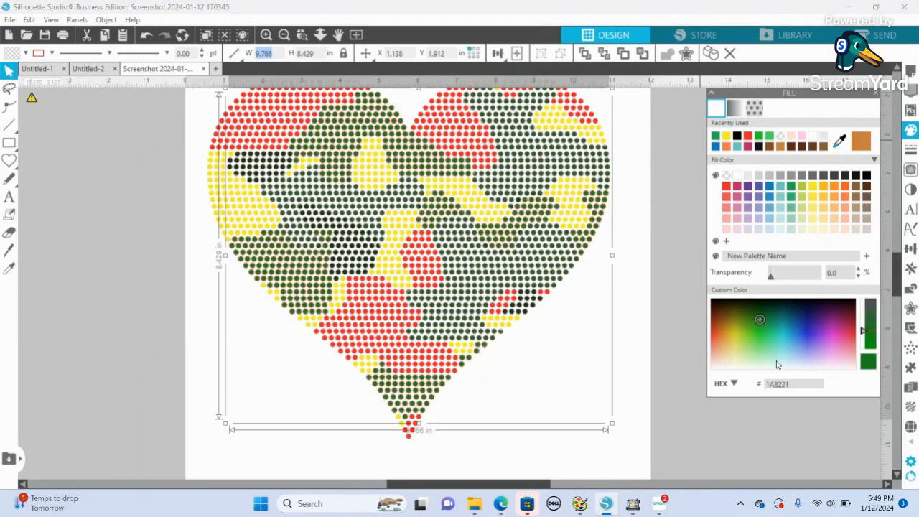
click(775, 361)
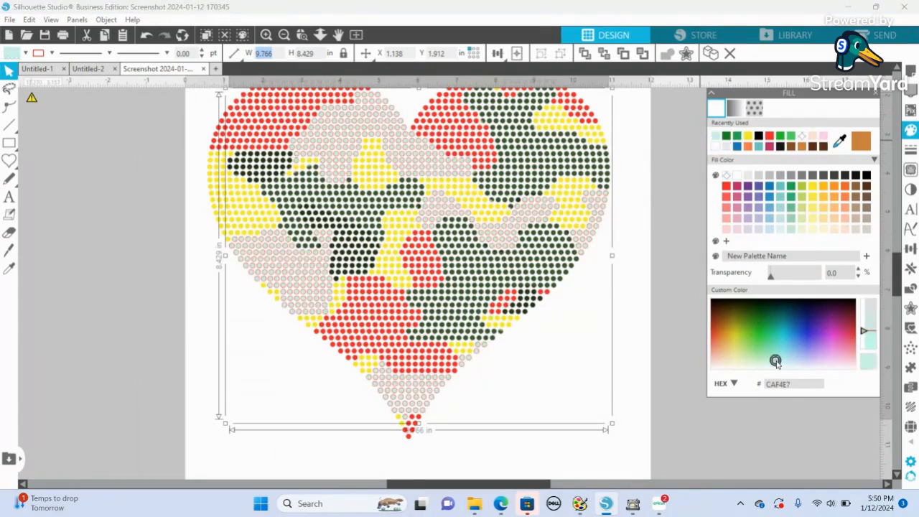
click(761, 327)
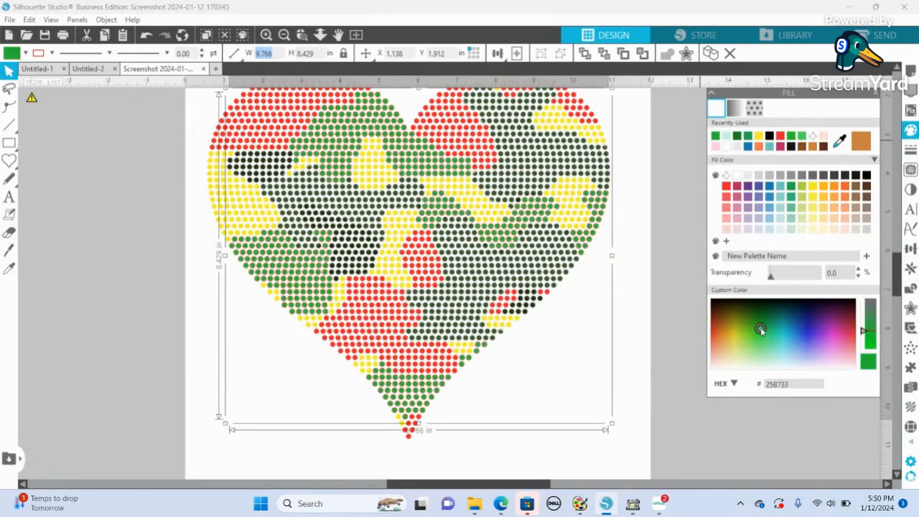
click(755, 323)
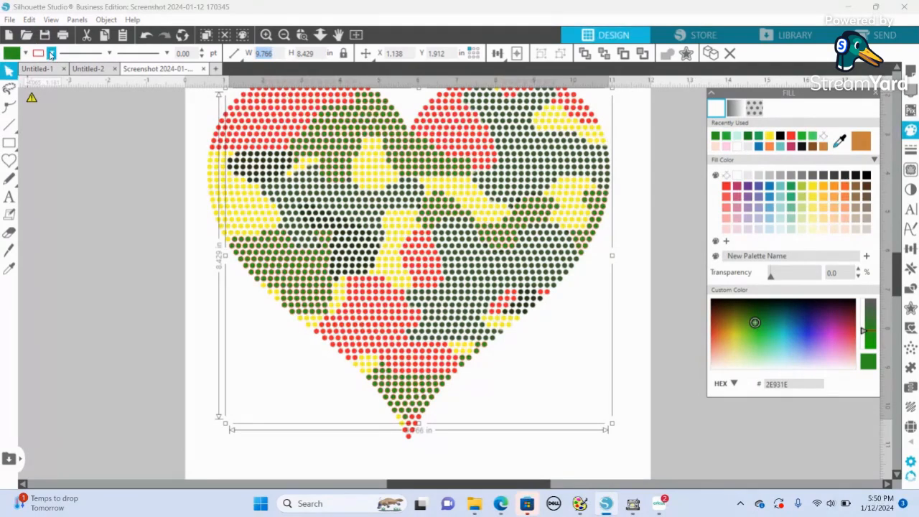
click(52, 54)
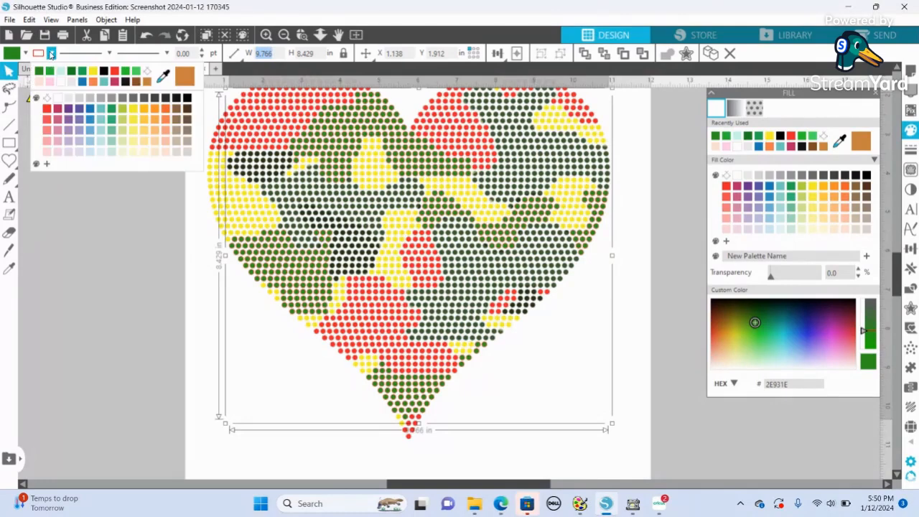
click(147, 71)
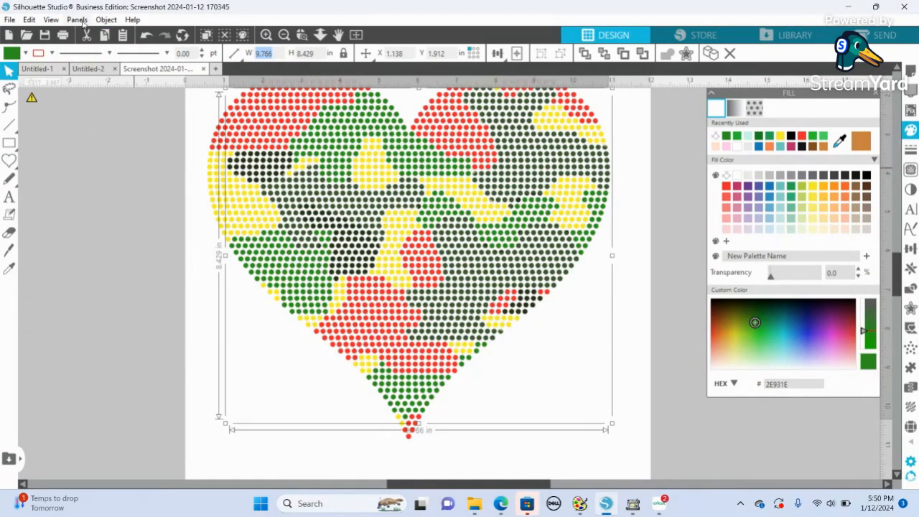
Step: Select all stones with the red RGB (237,37,43) fill by colour
click(79, 21)
click(109, 87)
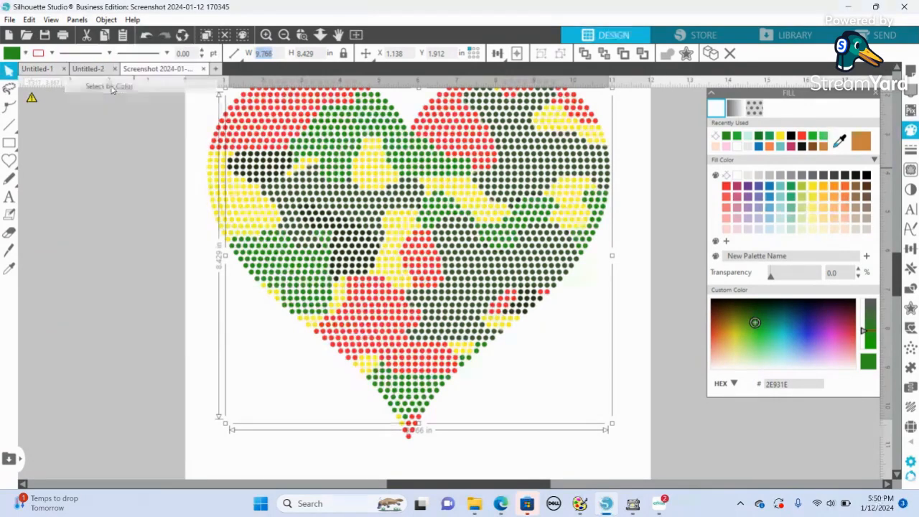
click(732, 187)
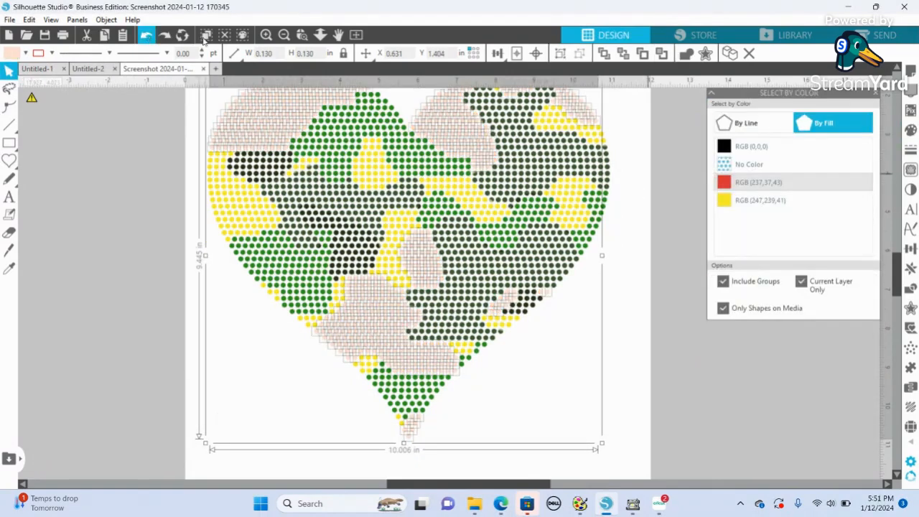
Step: Group the selected stones of the former red areas and make them a compound path
right_click(152, 273)
click(209, 352)
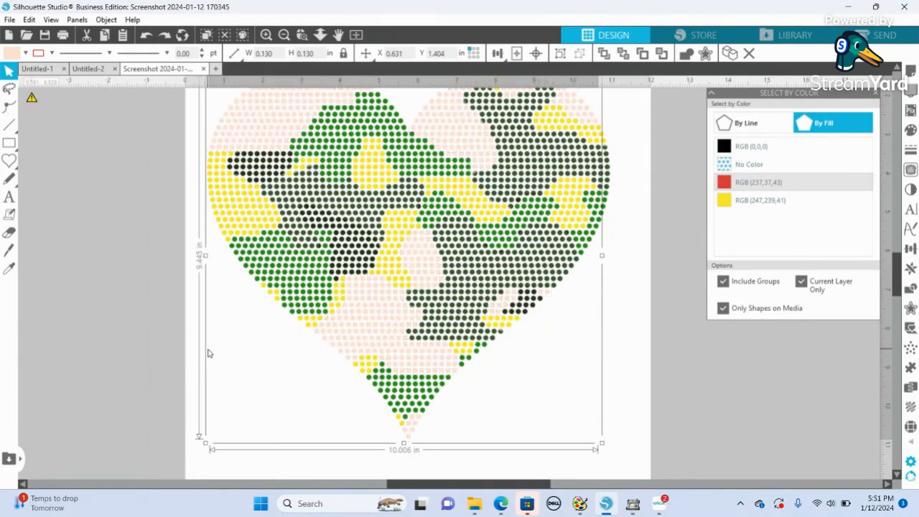
right_click(175, 272)
click(231, 383)
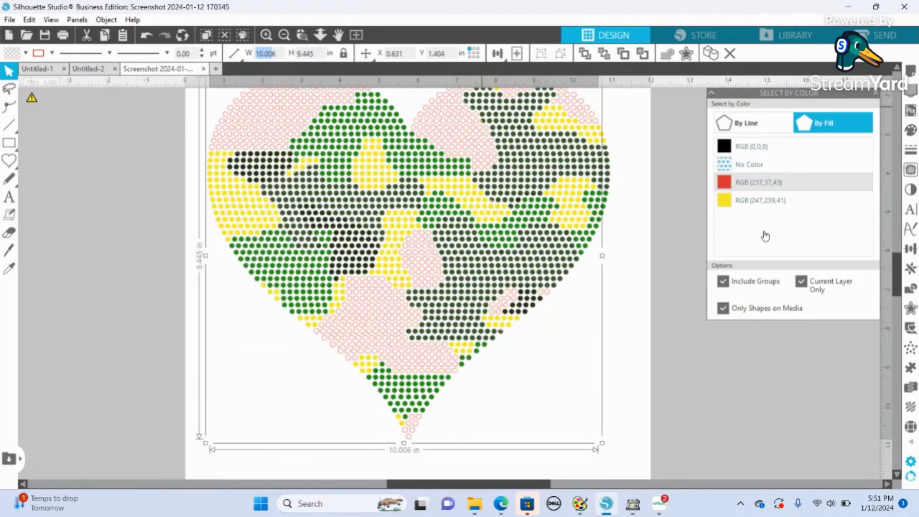
Step: Fill the compound path of the former red areas with orange-brown C7823E and set its line colour to none
click(910, 130)
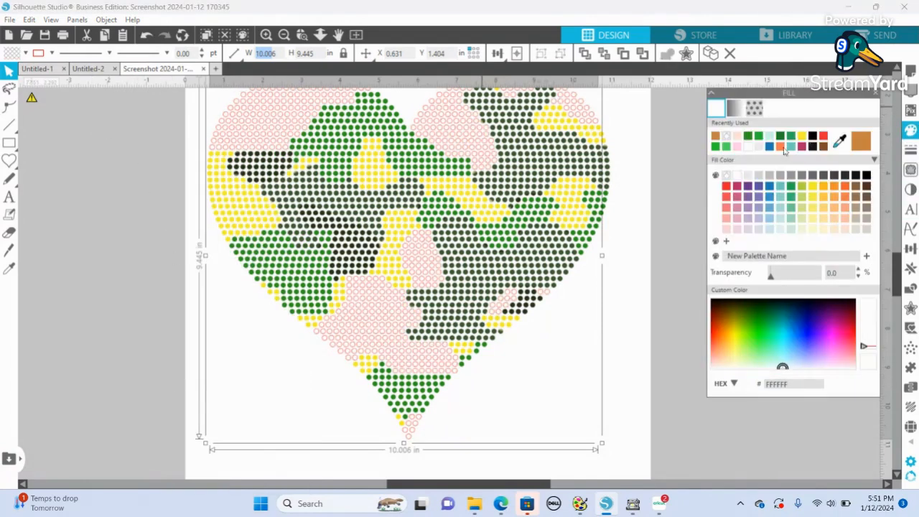
click(716, 137)
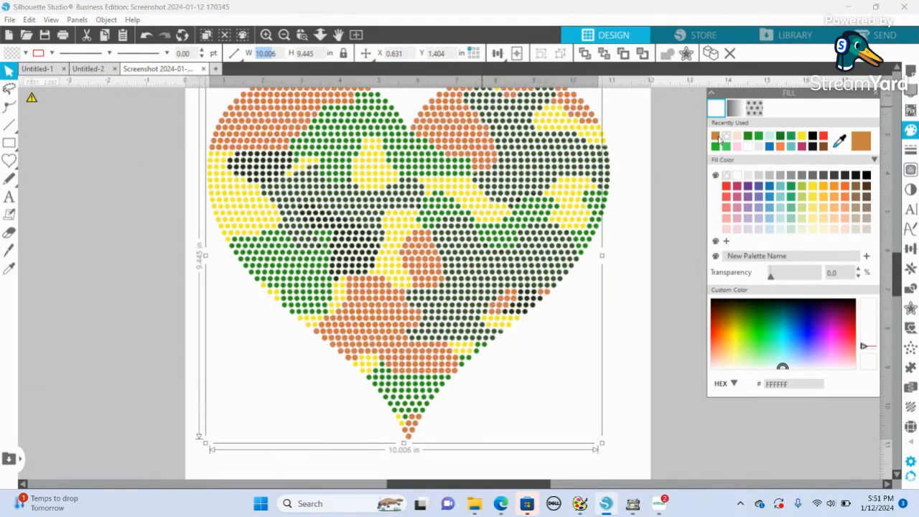
click(52, 53)
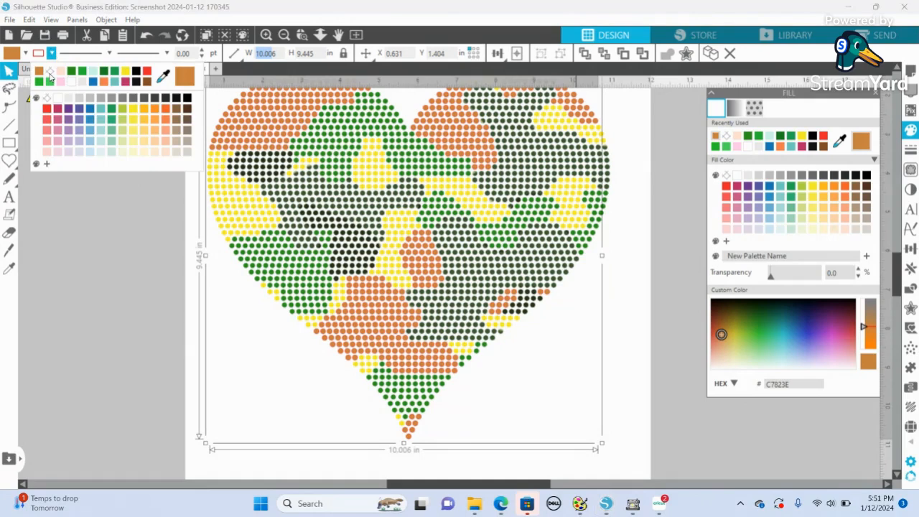
click(49, 71)
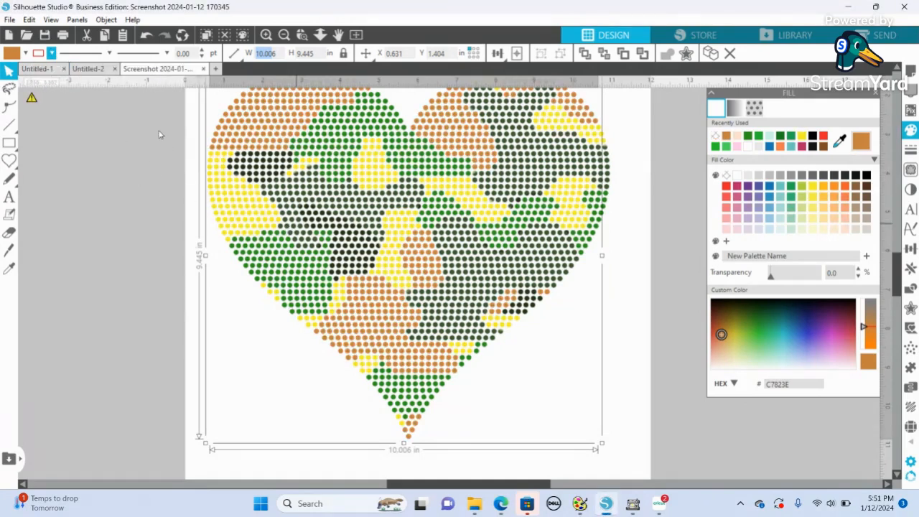
Step: Select all stones with the yellow RGB (247,239,41) fill by colour
click(86, 20)
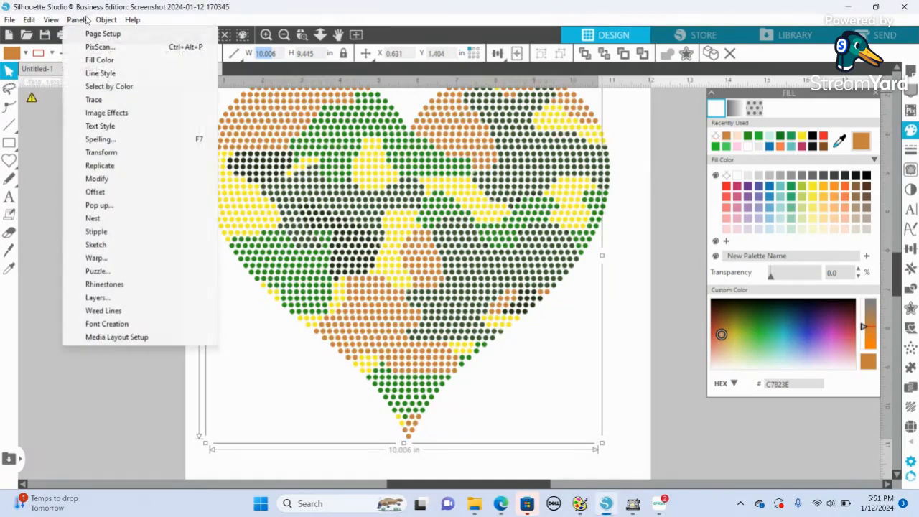
click(110, 86)
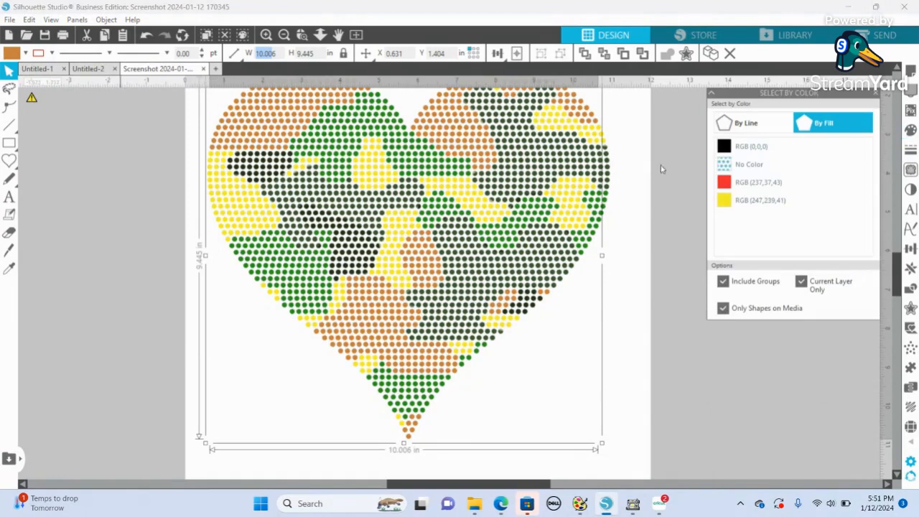
click(733, 207)
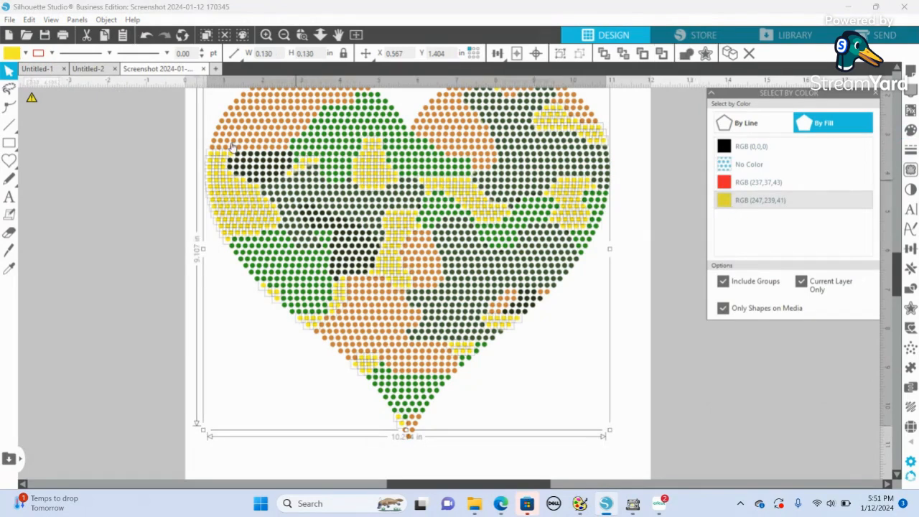
Step: Group the selected yellow stones and make them a compound path
right_click(100, 170)
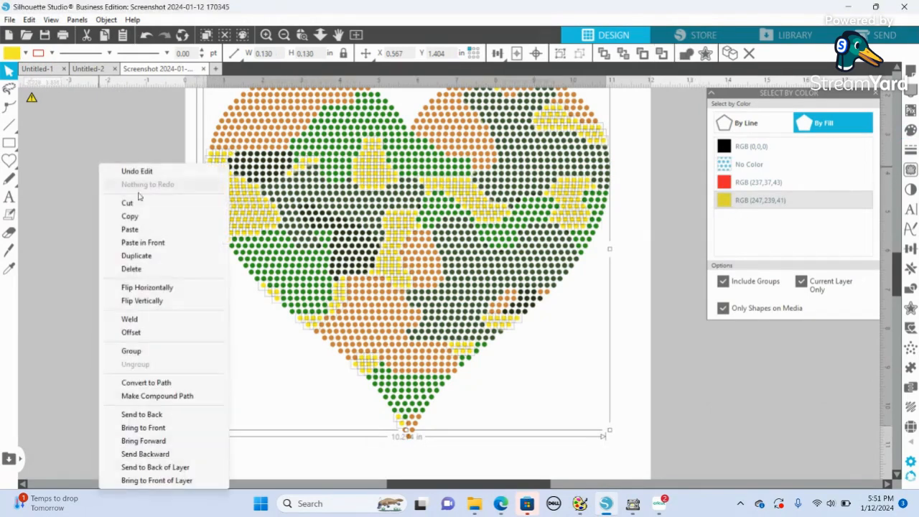
click(145, 351)
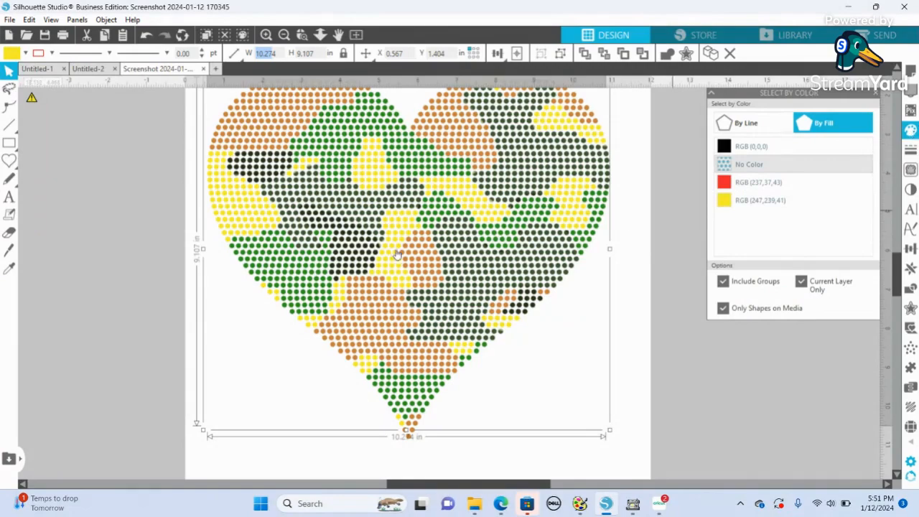
right_click(175, 220)
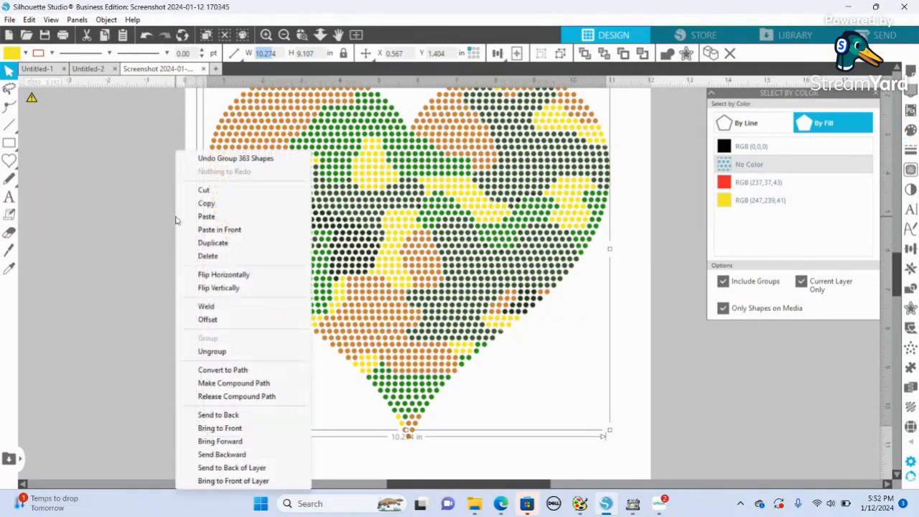
click(231, 383)
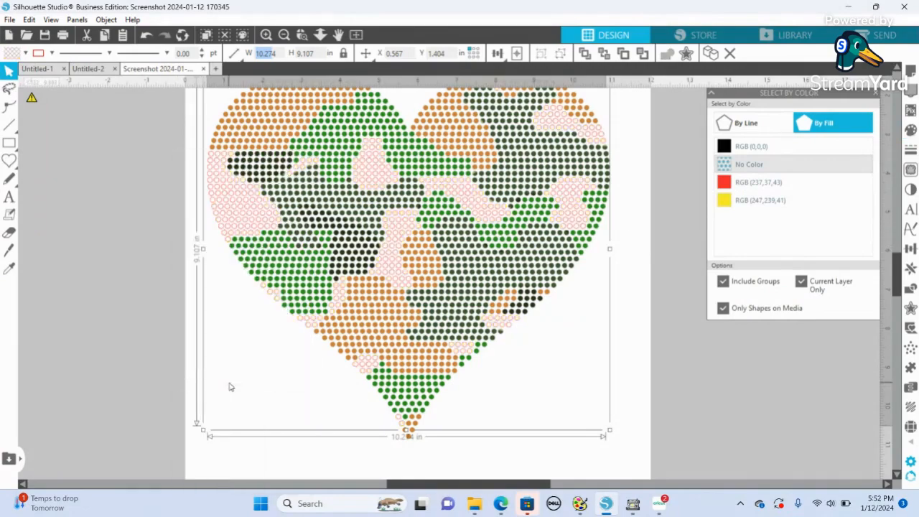
Step: Fill the compound path of the former yellow areas with yellow F7EF28 and set its line colour to none
click(52, 53)
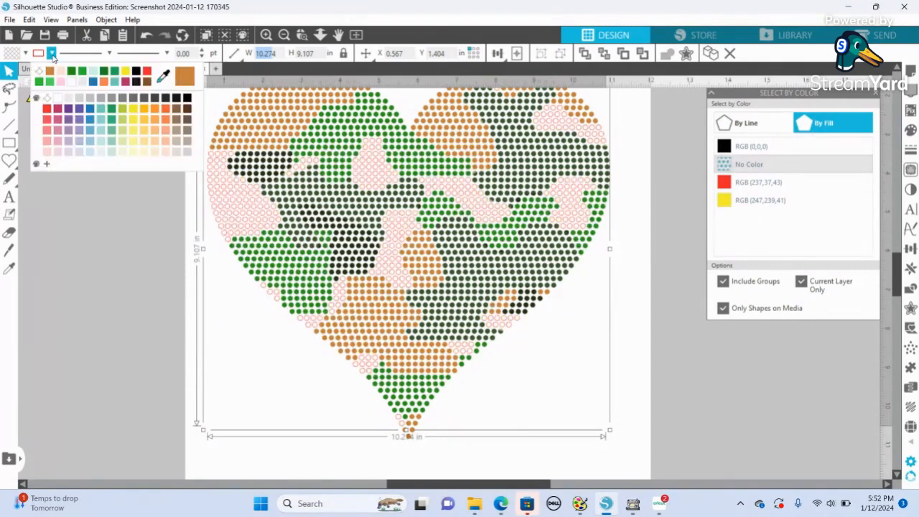
click(910, 130)
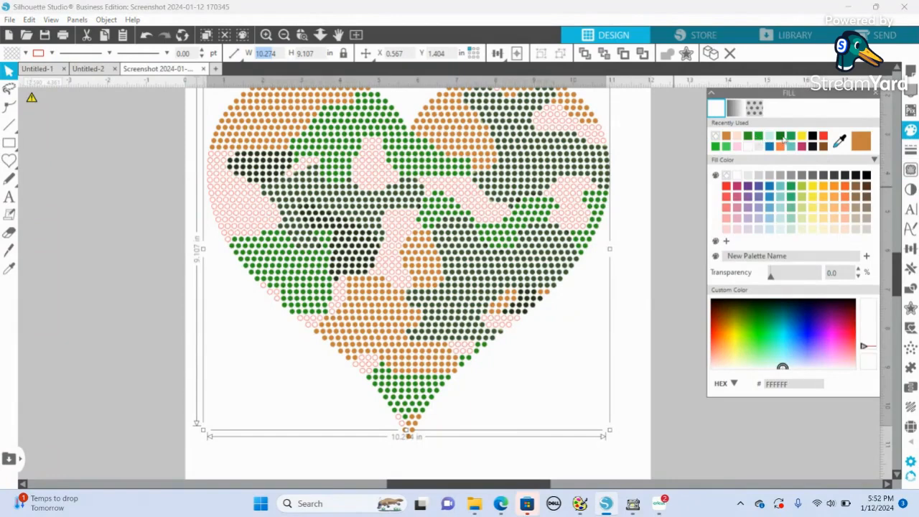
click(777, 188)
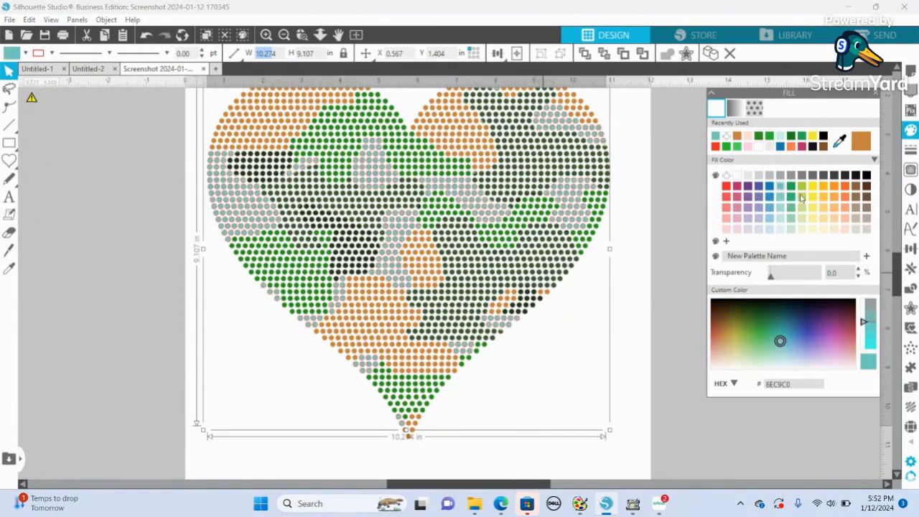
click(811, 188)
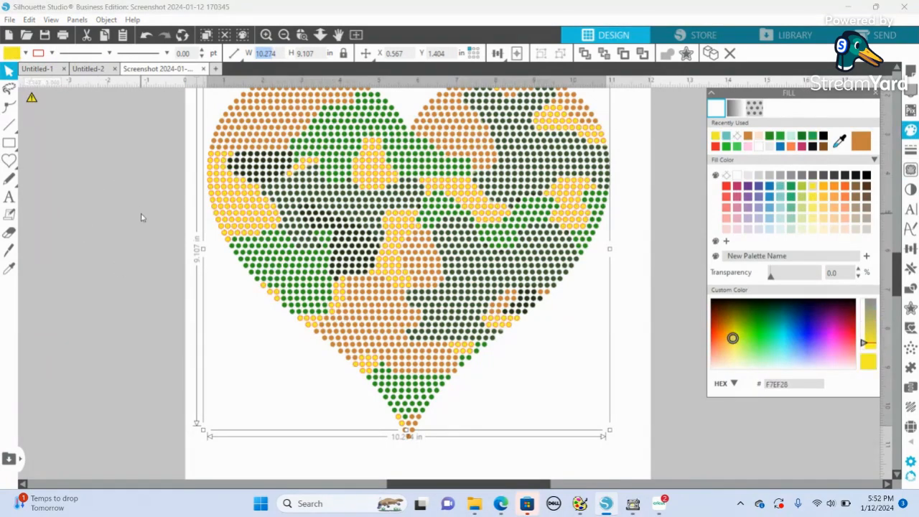
click(52, 54)
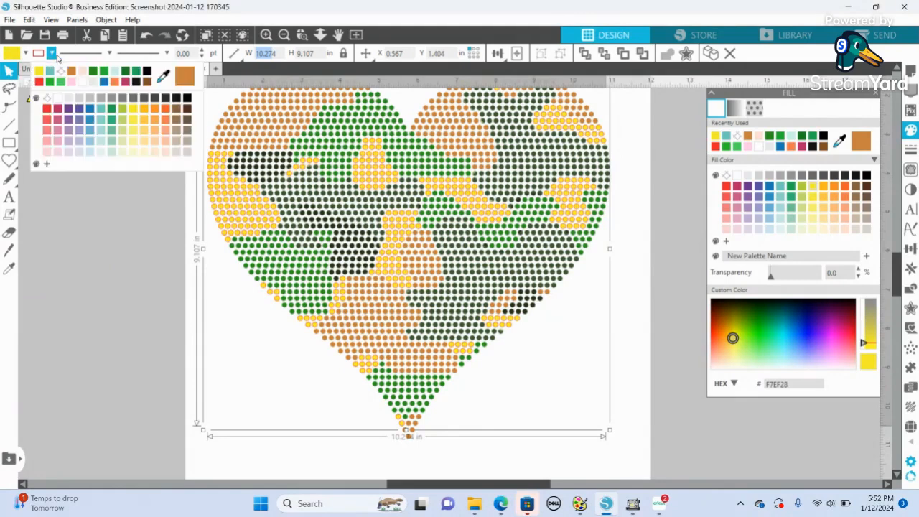
click(61, 73)
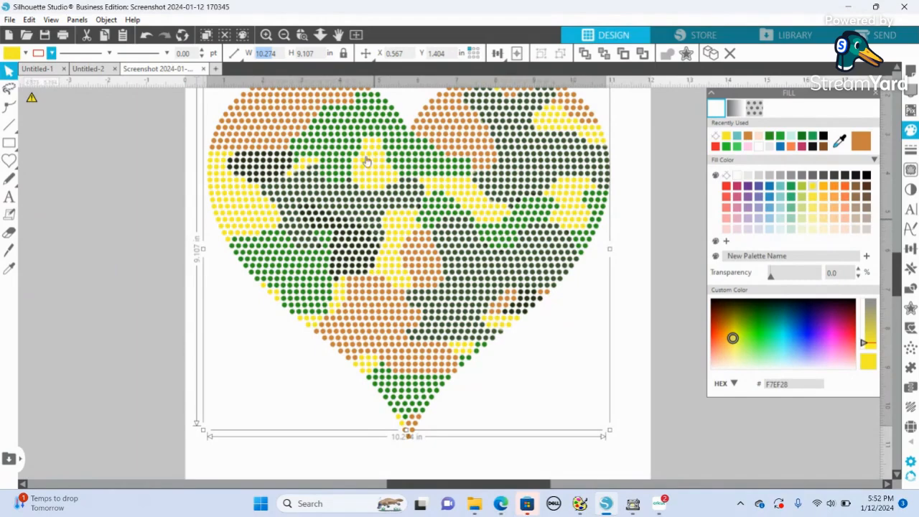
Step: Move the orange-brown, green and yellow compound paths off the page, leaving only the dark stones on it
drag(292, 112, 1, 4)
click(458, 351)
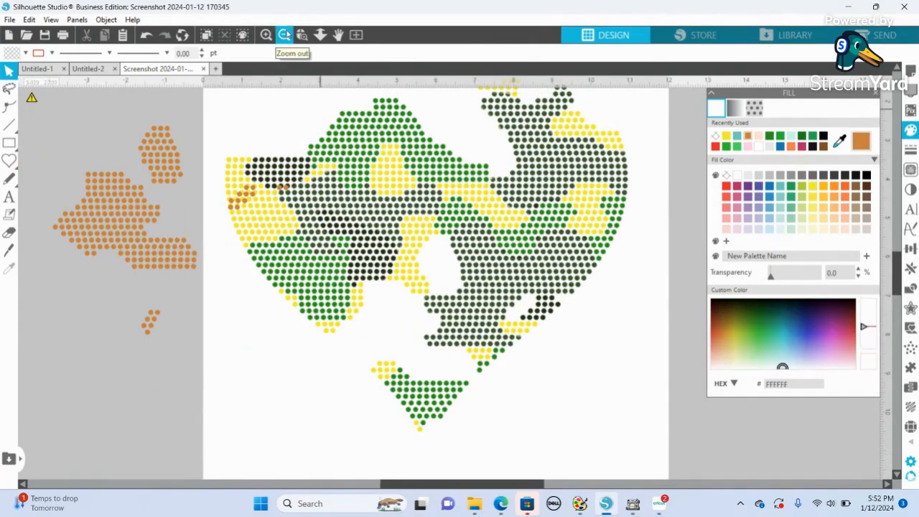
click(284, 34)
click(284, 34)
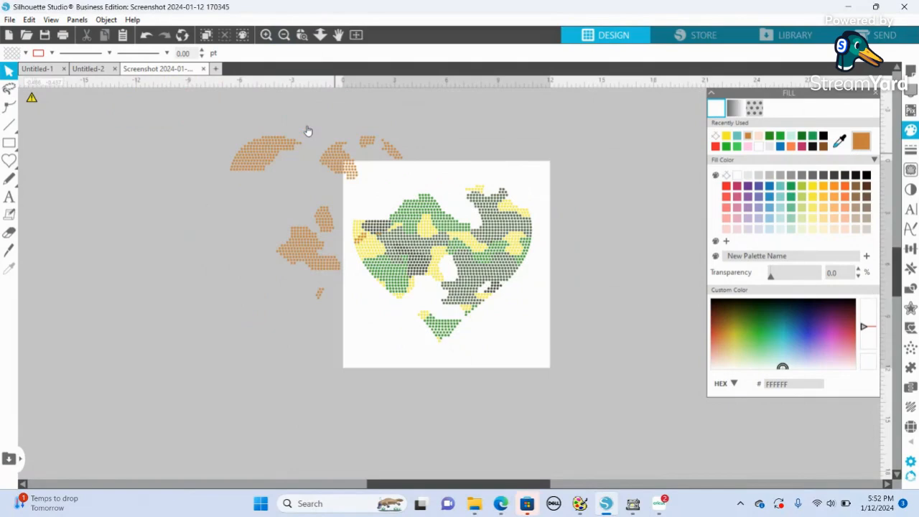
drag(327, 165, 249, 187)
mouse_move(399, 218)
mouse_down()
mouse_move(214, 199)
mouse_move(193, 181)
mouse_up()
drag(420, 242, 219, 216)
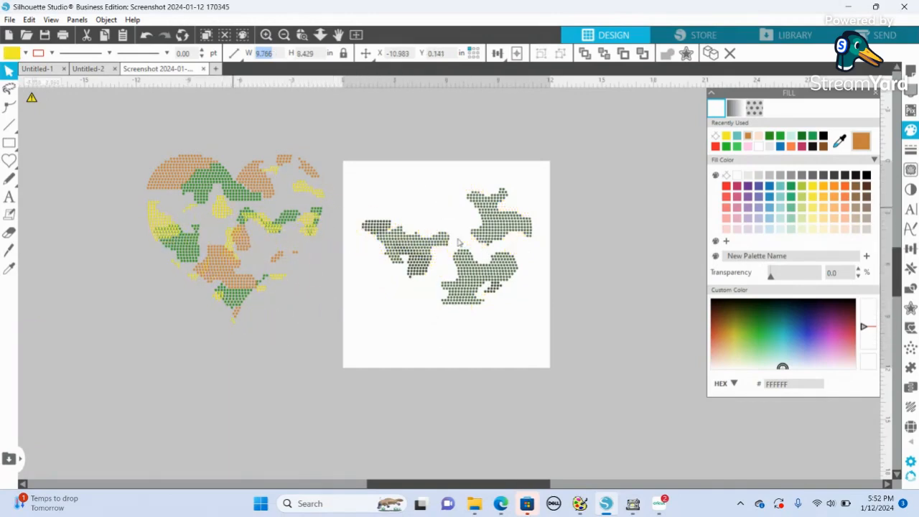
Step: Select all the remaining dark stones on the page and fill them with blue 1B7CB7
drag(353, 167, 636, 450)
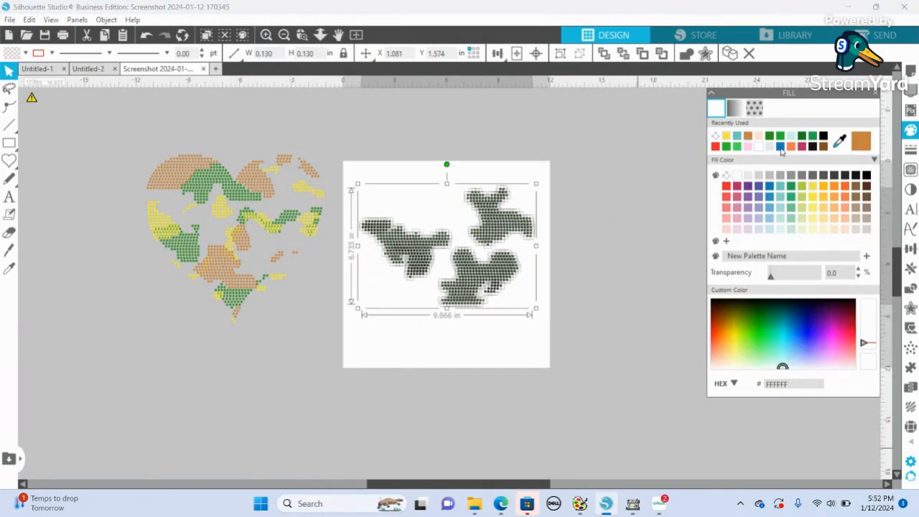
click(780, 147)
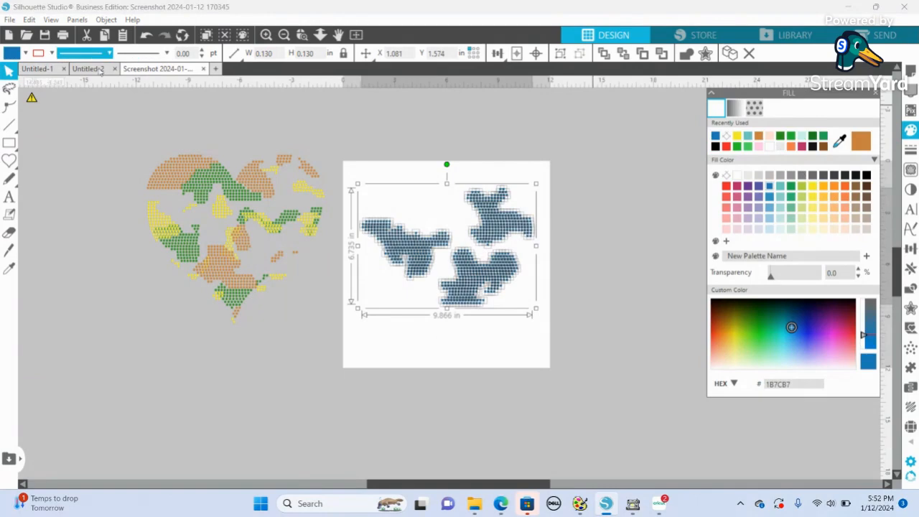
Step: Group the blue stones and set their line colour to none
right_click(378, 144)
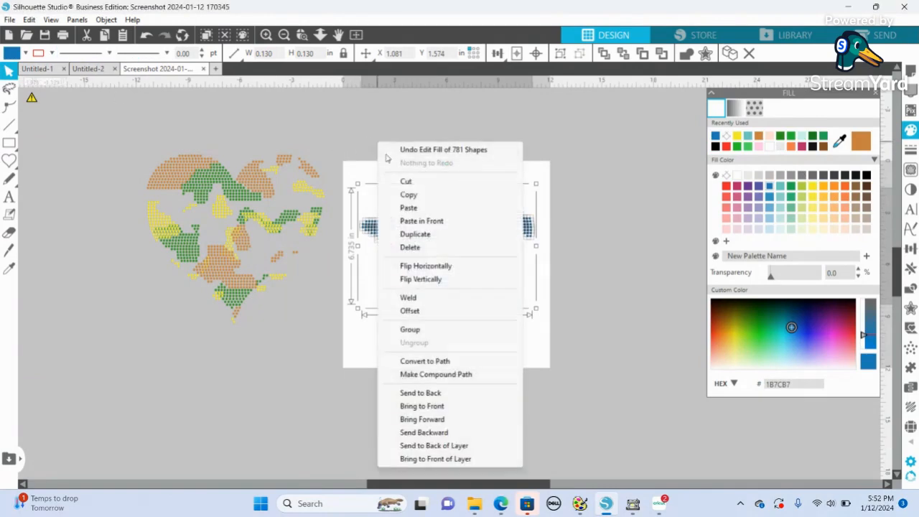
click(446, 331)
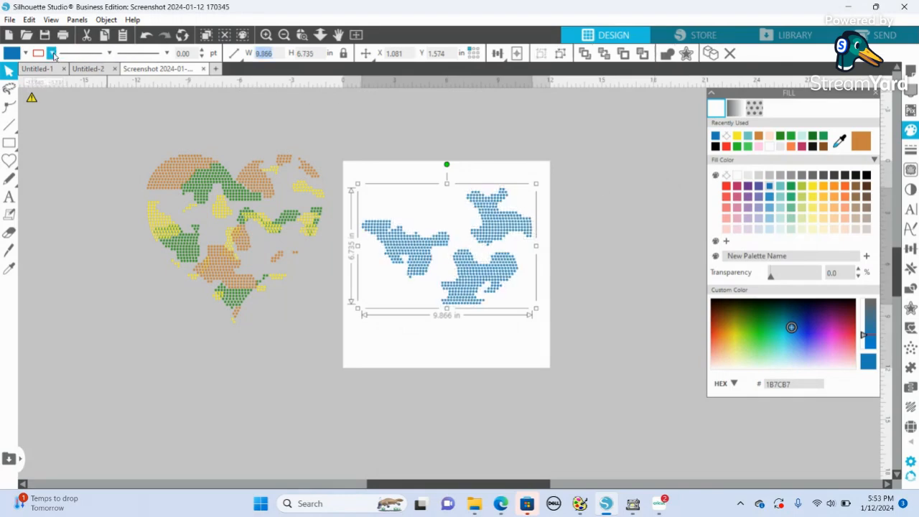
click(51, 54)
click(52, 70)
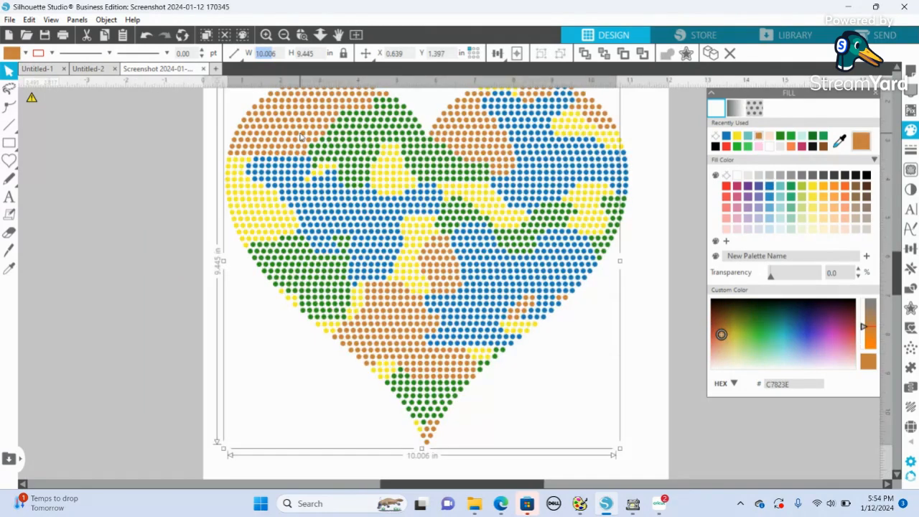
Step: Nudge the yellow compound path slightly upward in the reassembled heart to even out its spacing from the neighbouring stones
click(268, 235)
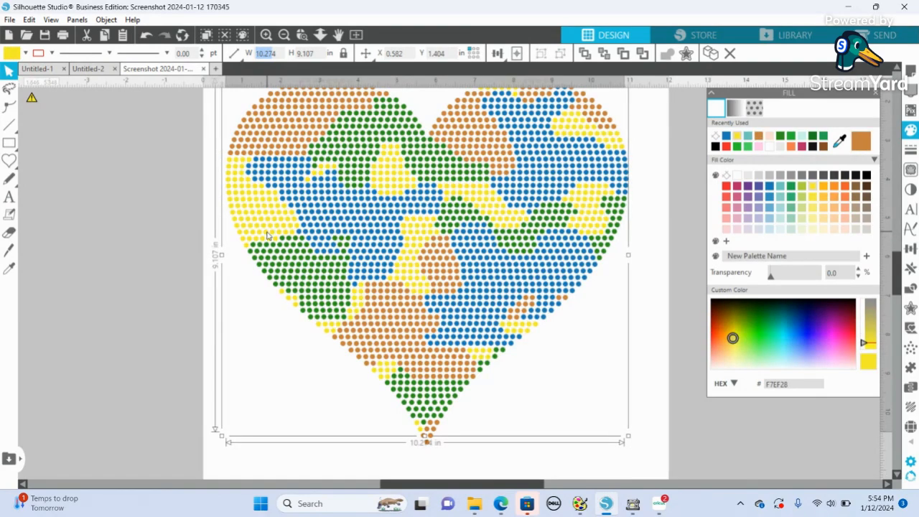
key(Up)
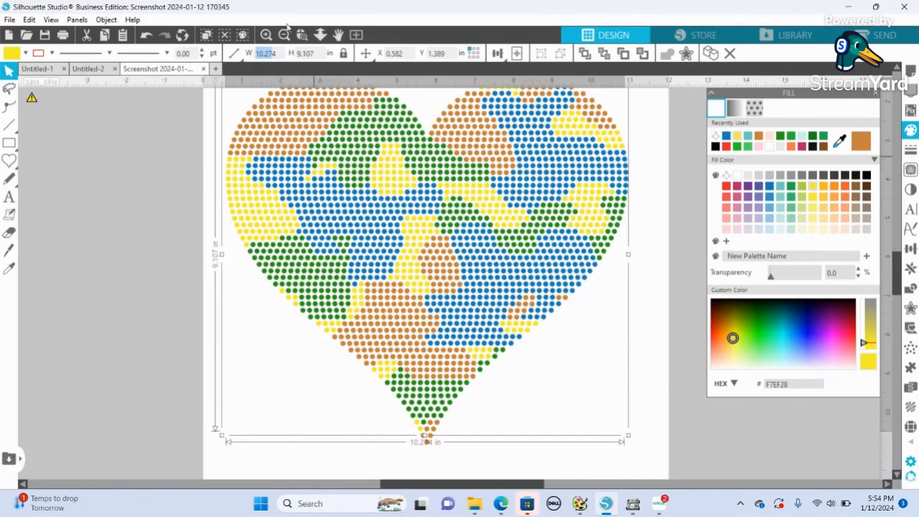
click(267, 35)
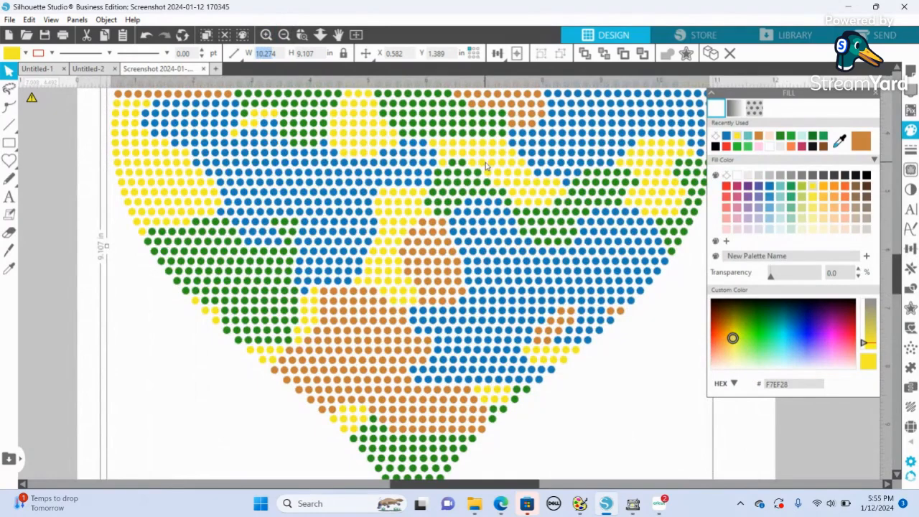
key(Up)
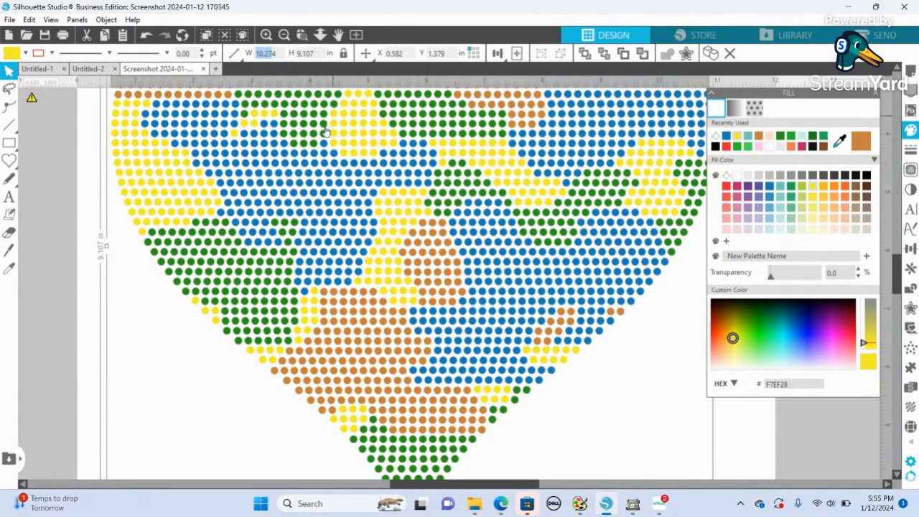
Step: Nudge the orange-brown compound path slightly to the right and upward to align it with the neighbouring stones
click(286, 257)
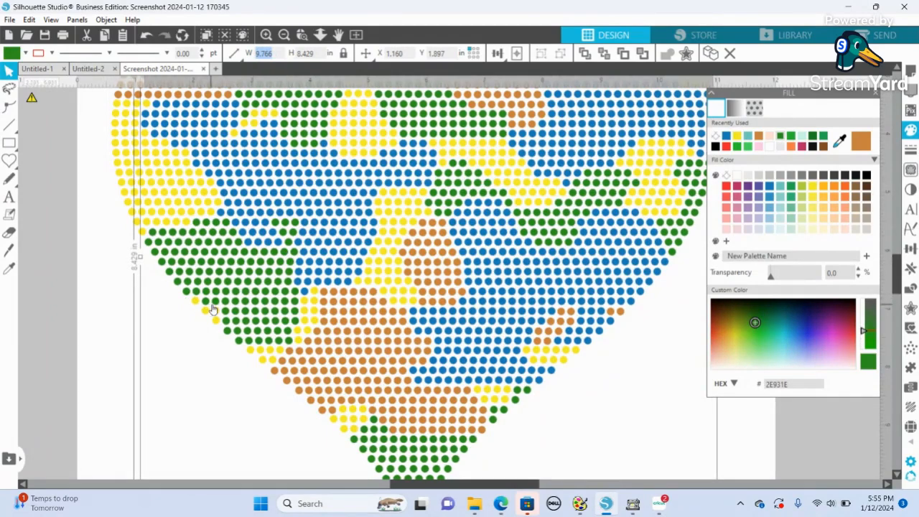
shift+click(353, 307)
key(Right)
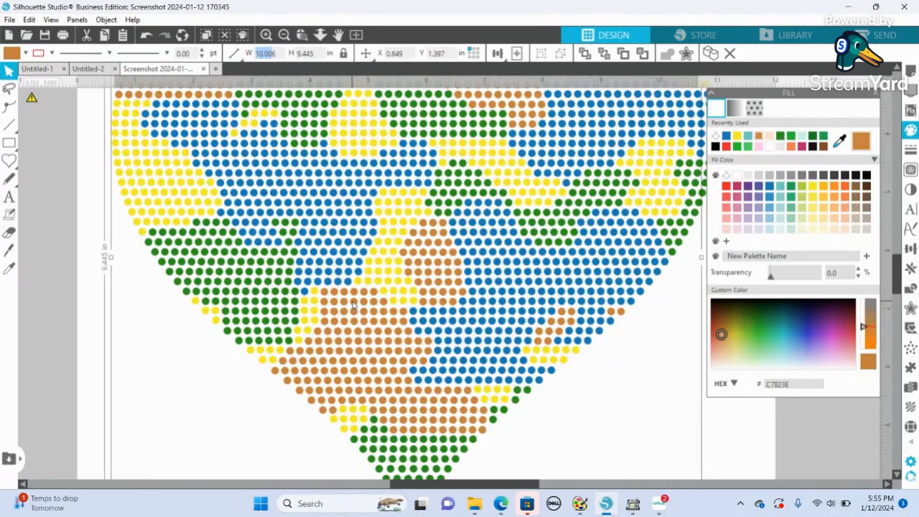
key(Up)
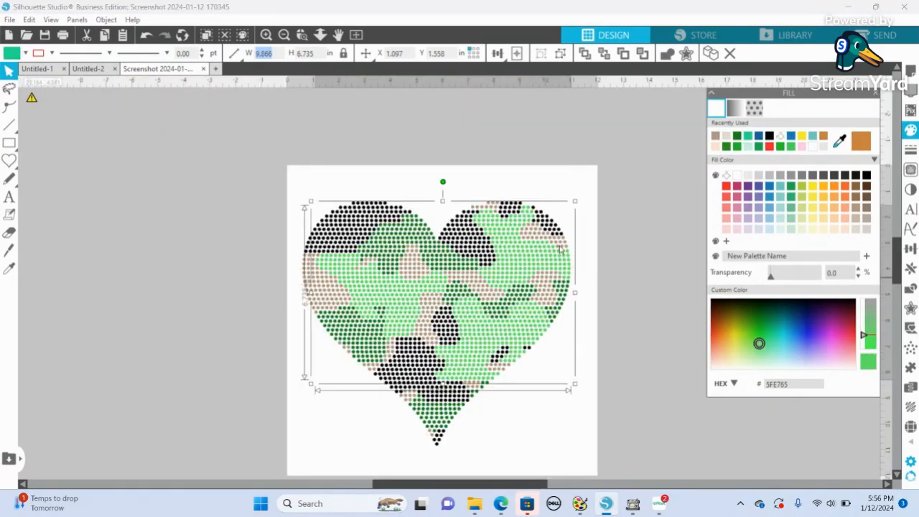
click(633, 247)
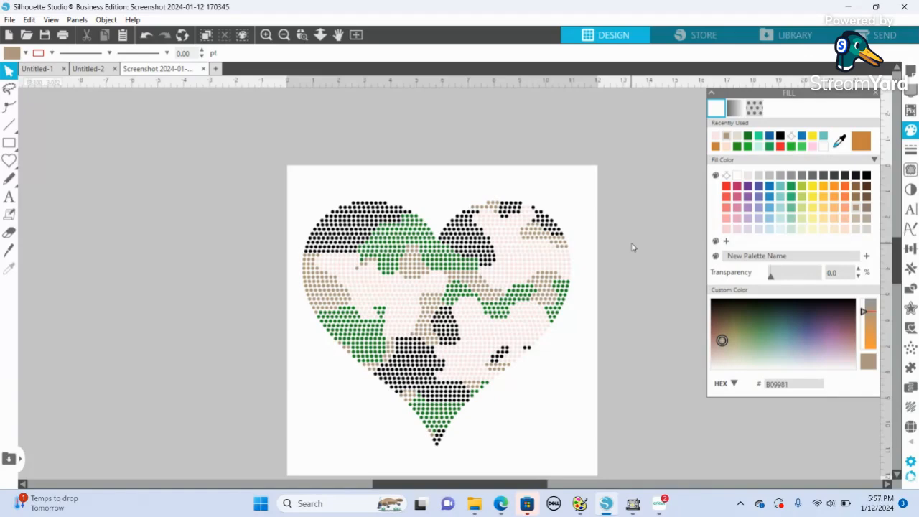
click(614, 510)
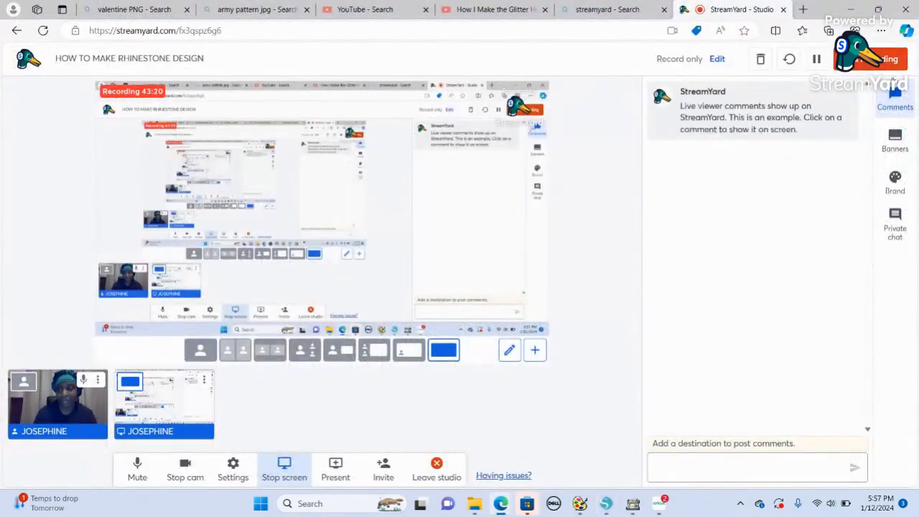
click(879, 59)
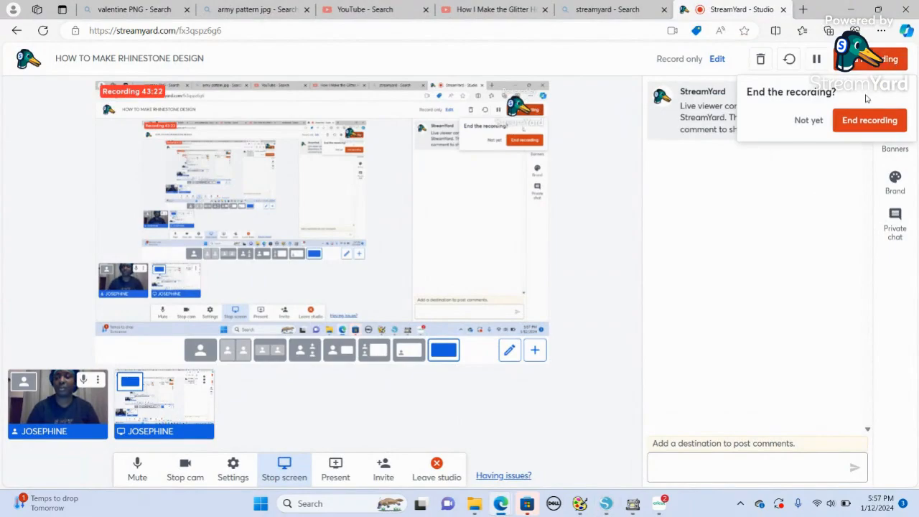